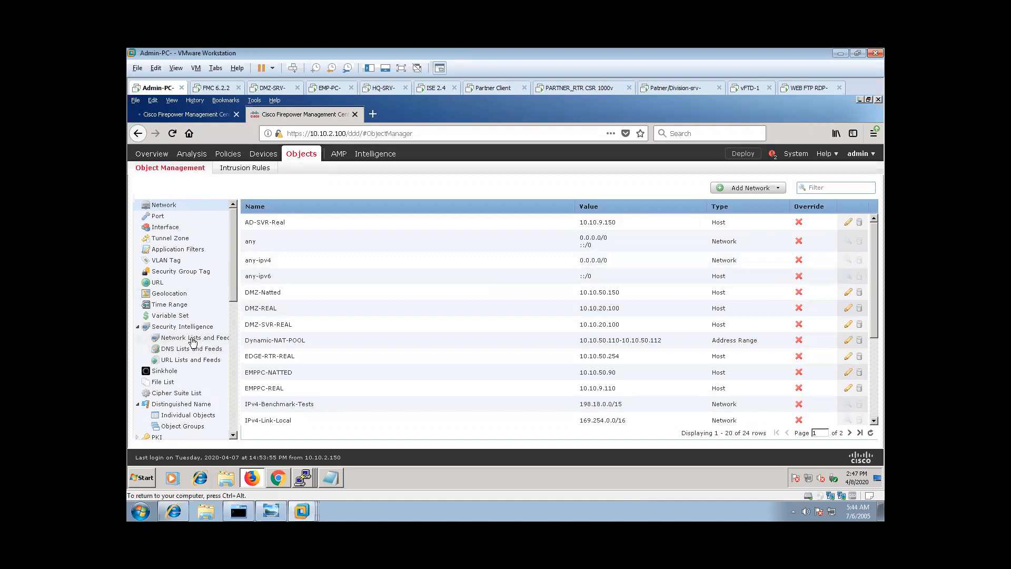
Review the Security Intelligence network, DNS and URL lists and feeds, returning to the network ones.
left_click(226, 340)
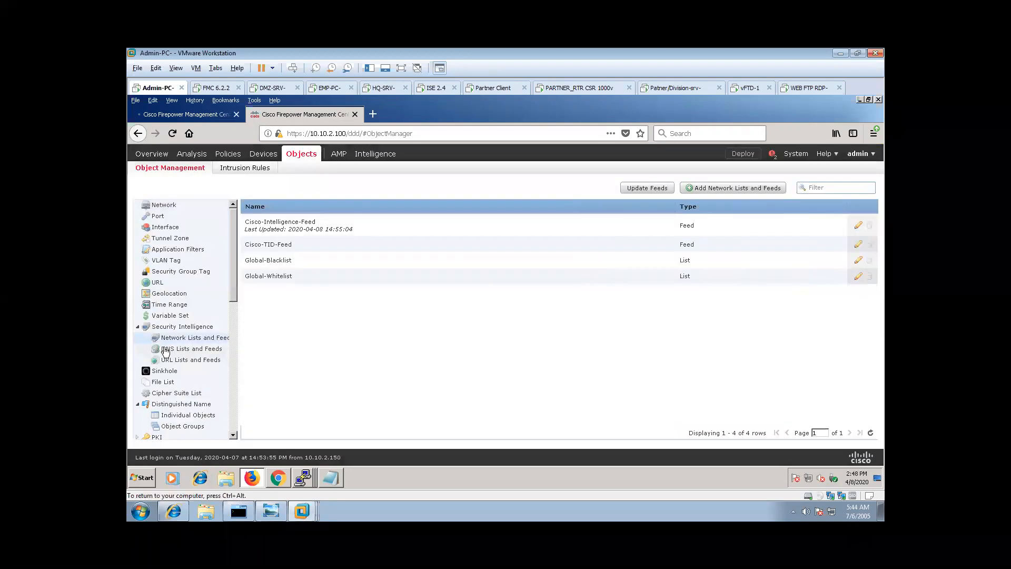
left_click(165, 348)
left_click(167, 360)
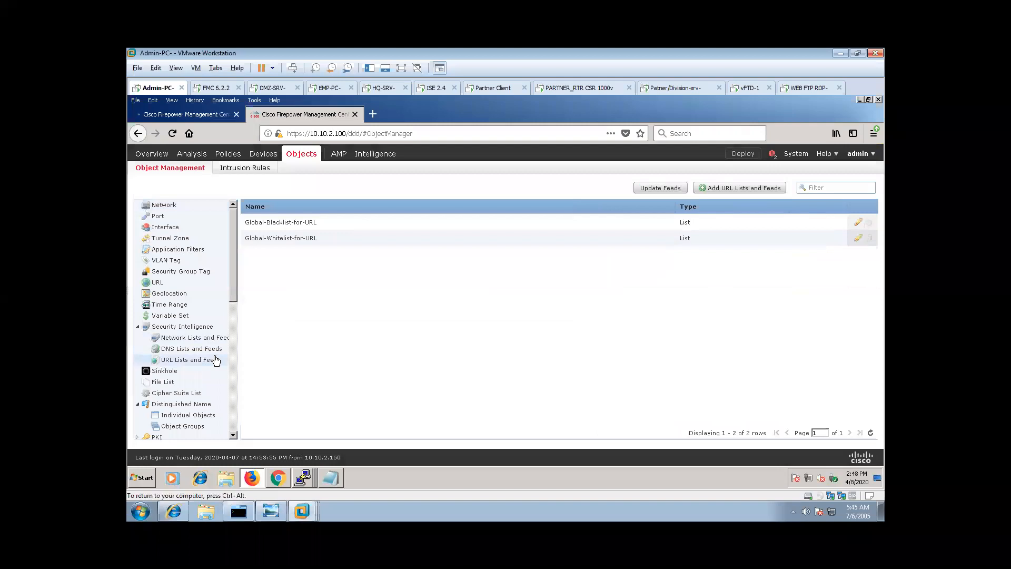
left_click(180, 337)
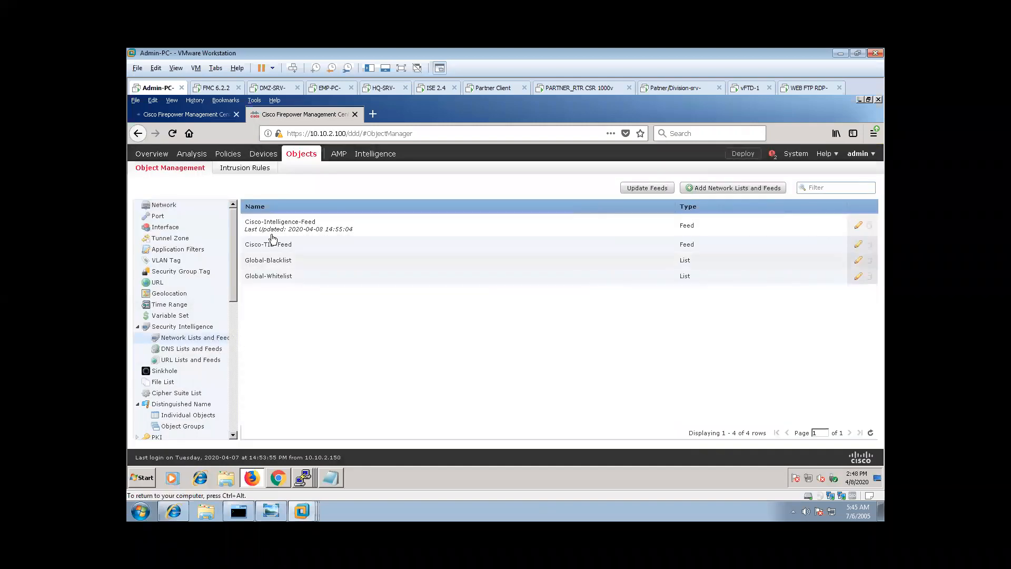
Check the update frequency options of Cisco-Intelligence-Feed and close its settings without saving.
left_click(312, 227)
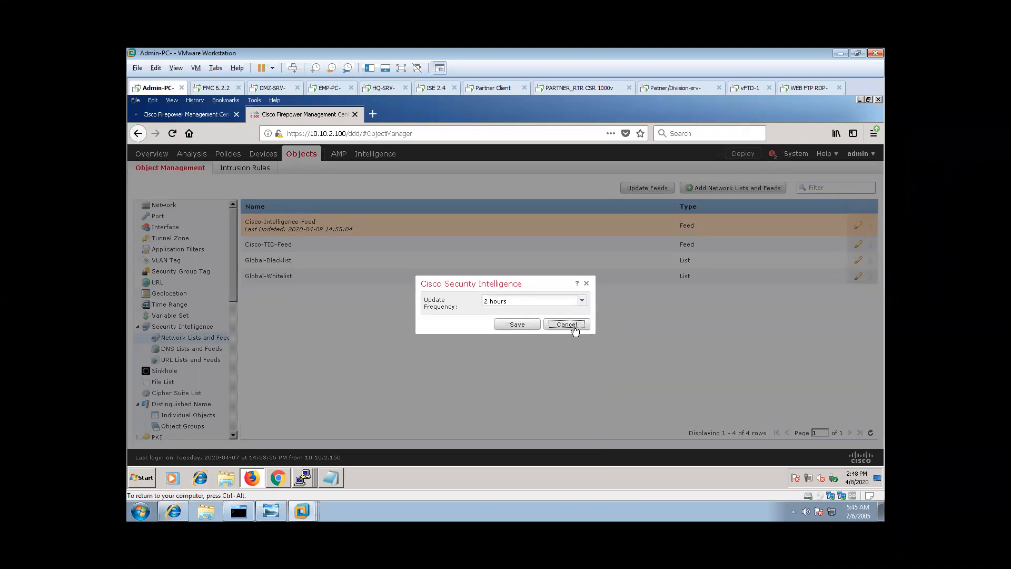
left_click(579, 301)
left_click(579, 301)
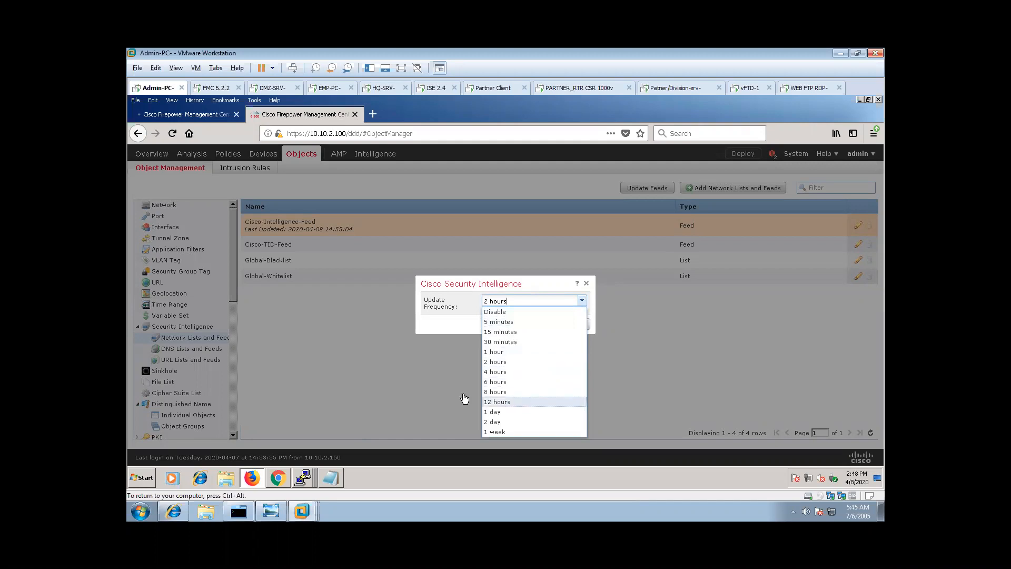
left_click(444, 328)
left_click(574, 332)
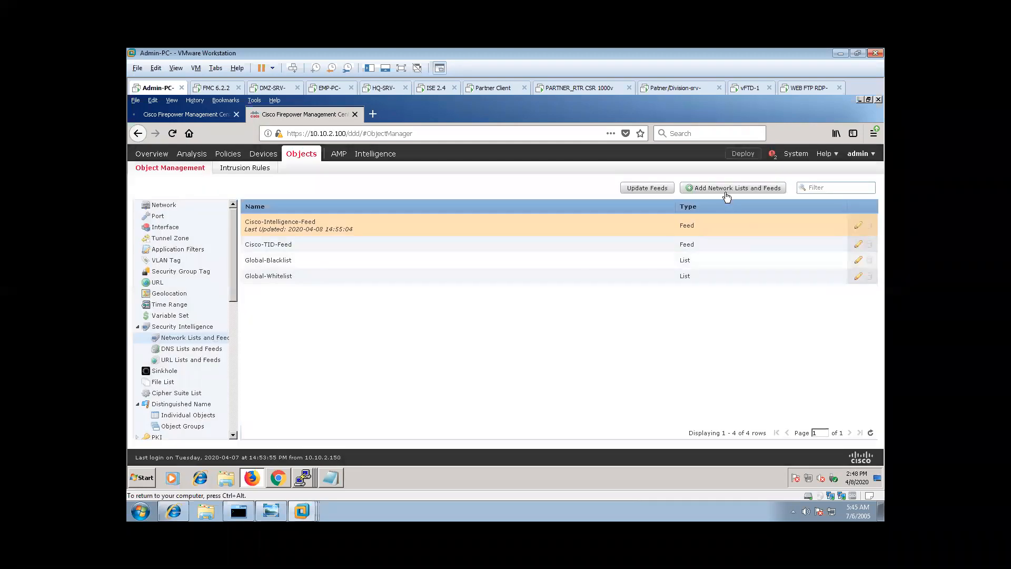
Update all feeds from the network lists and feeds page and confirm the update.
left_click(646, 190)
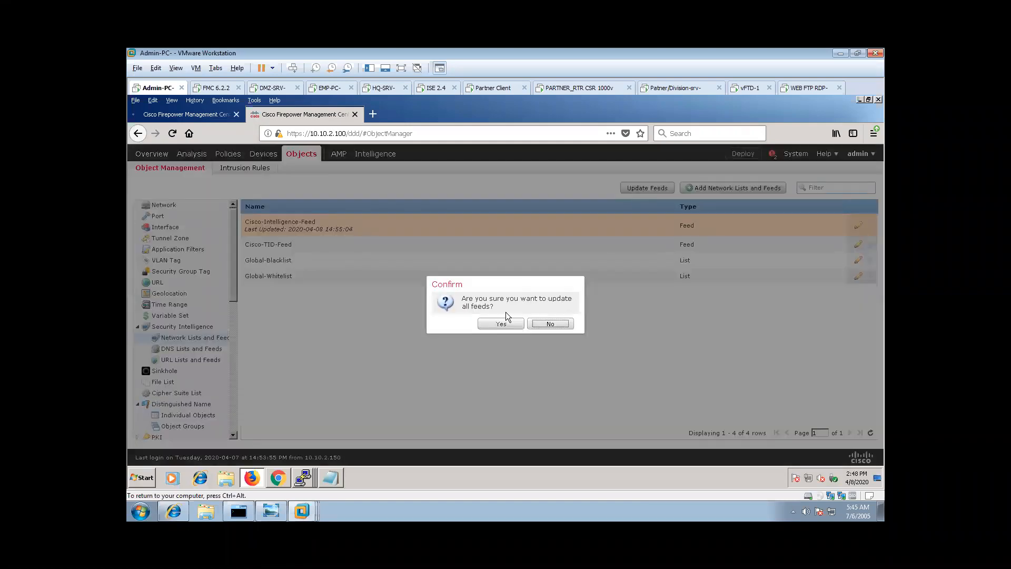
left_click(500, 323)
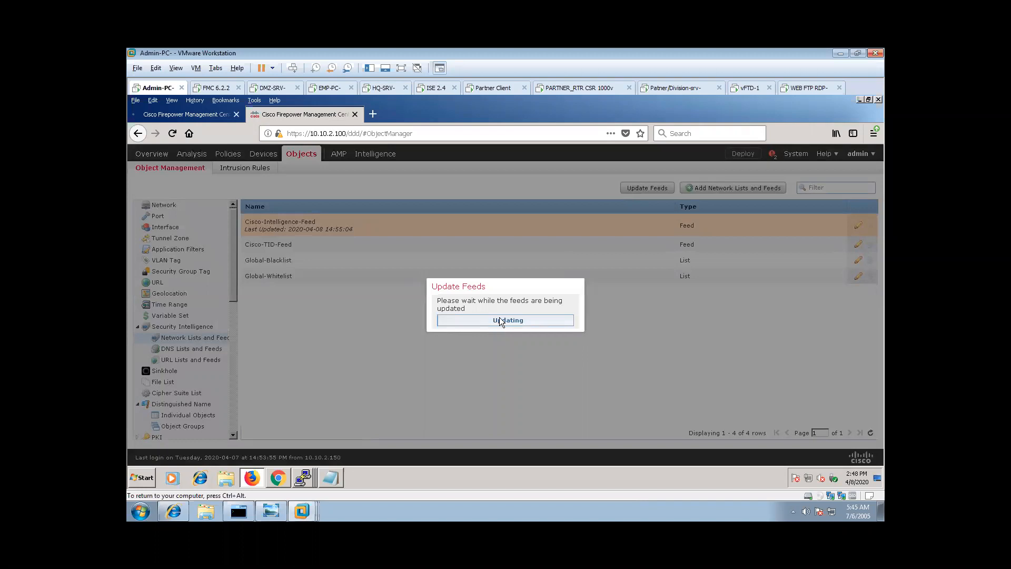
left_click(540, 327)
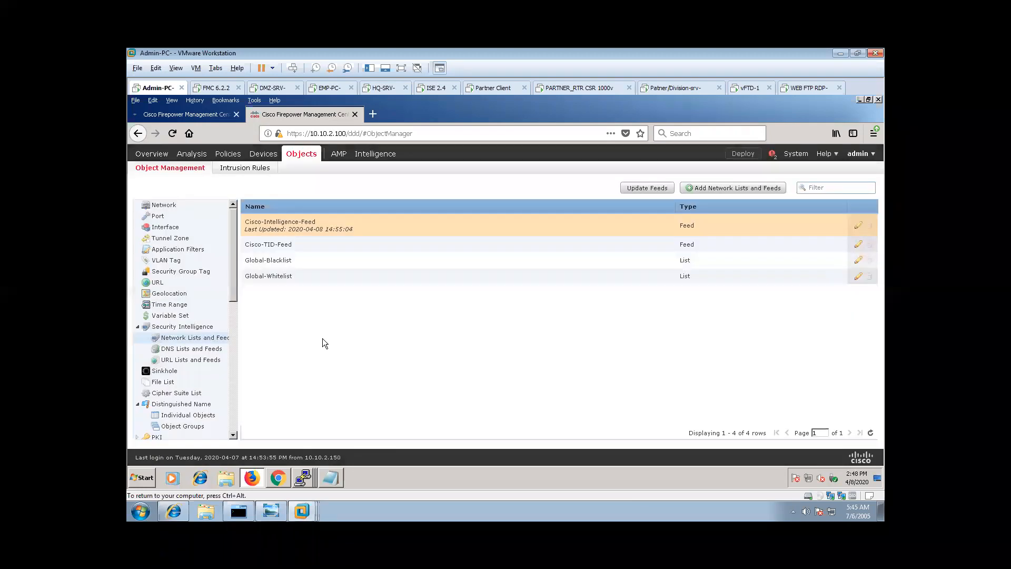
Update all feeds from the DNS lists and feeds page and acknowledge the notice.
left_click(190, 349)
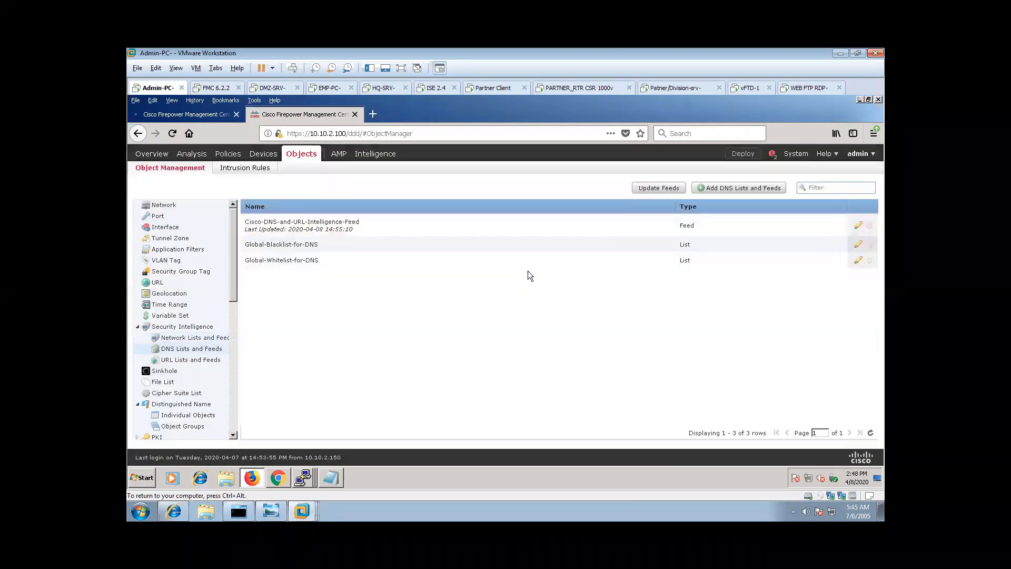
left_click(666, 188)
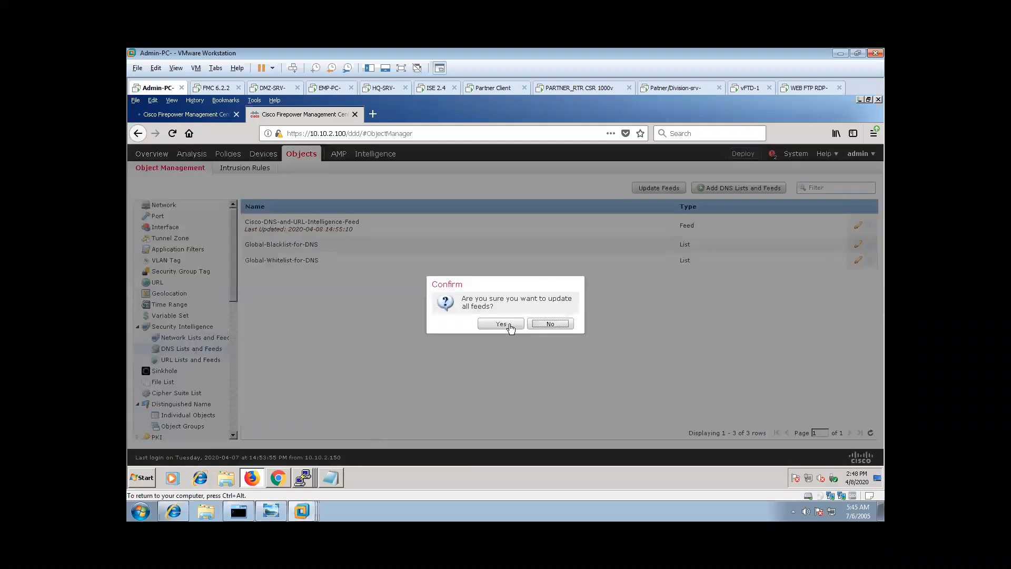
left_click(506, 323)
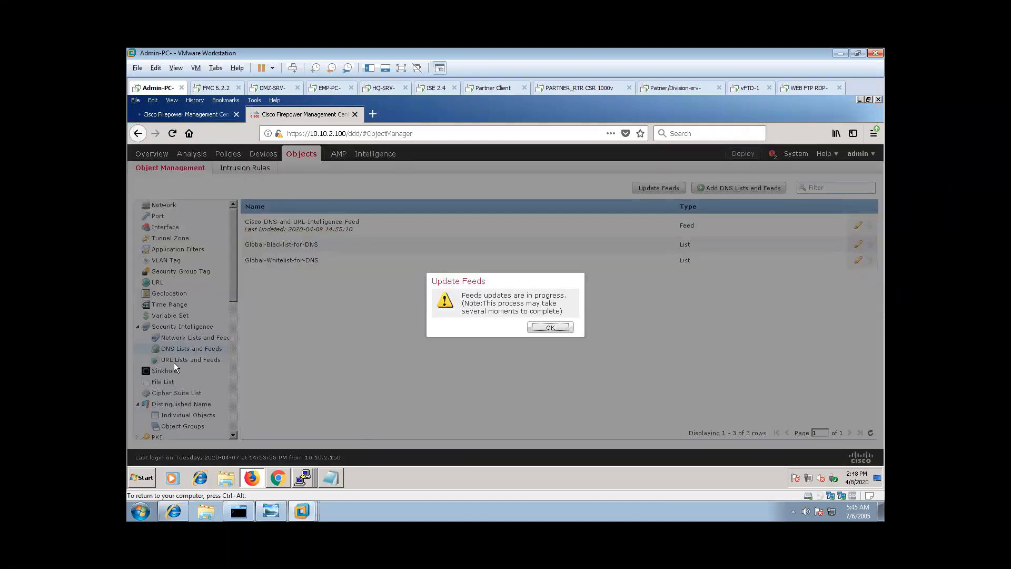
left_click(549, 327)
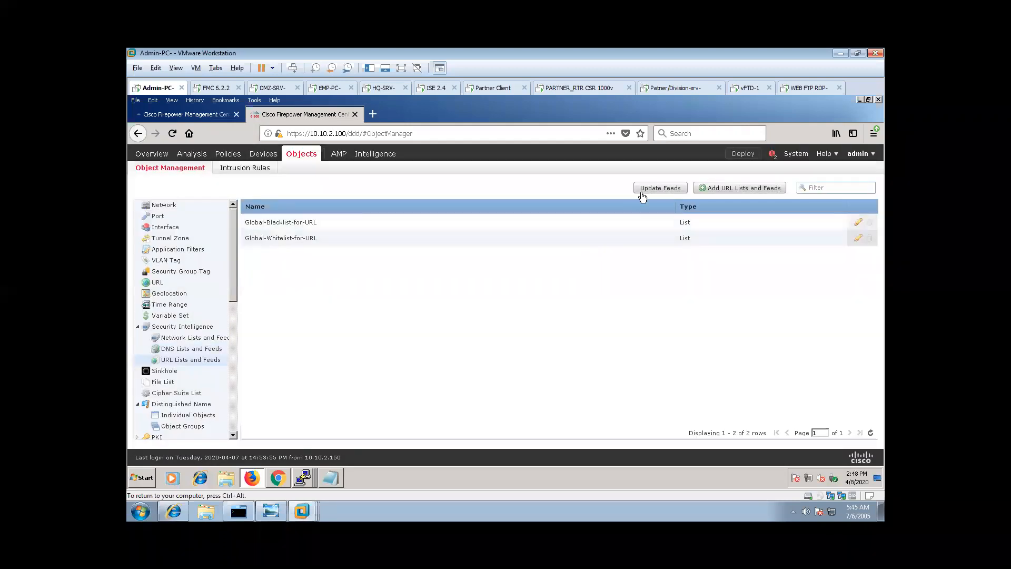
Update all feeds from the URL lists and feeds page and acknowledge the notice.
left_click(642, 191)
left_click(501, 326)
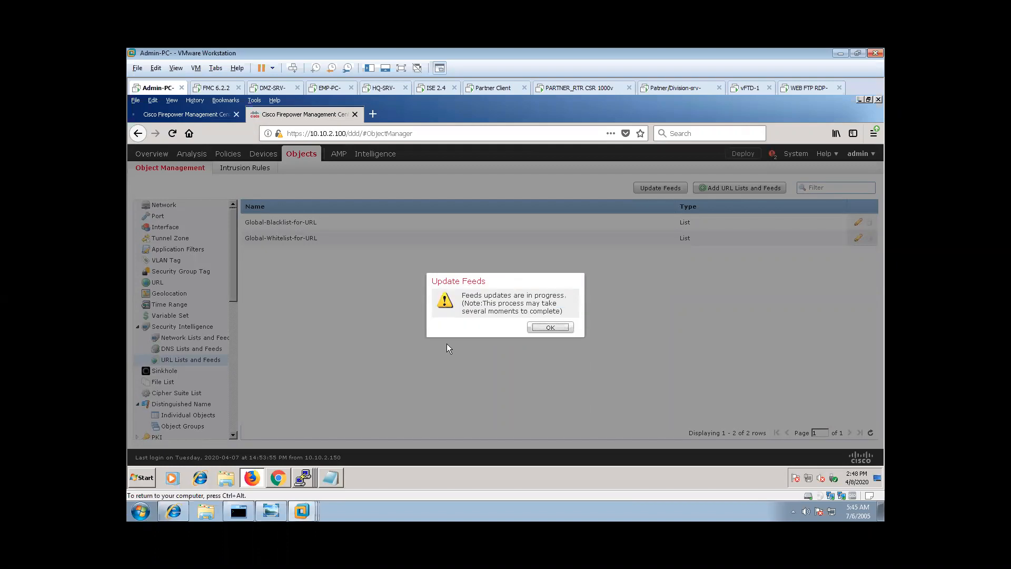
left_click(538, 329)
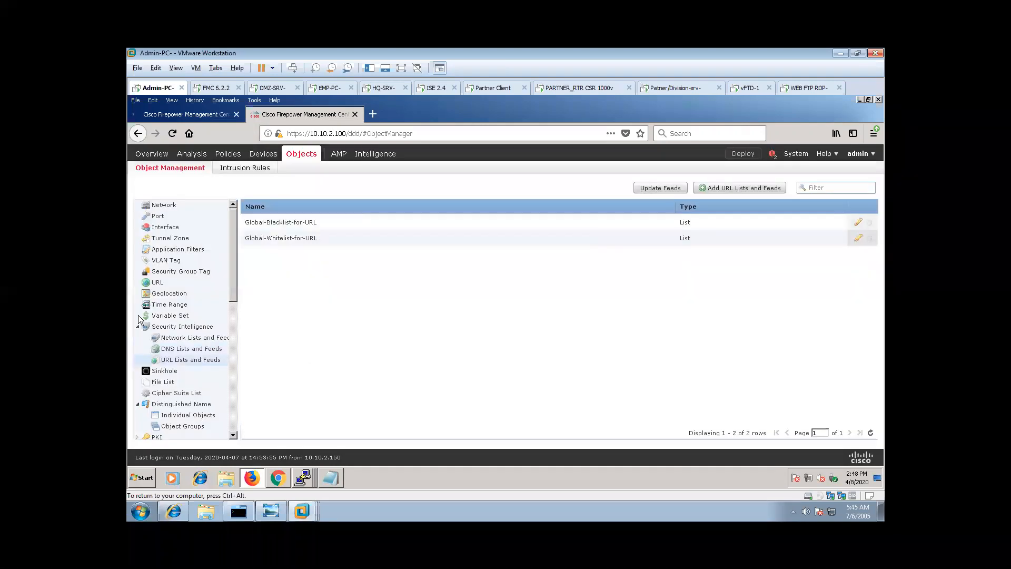
Start a new Security Intelligence network list or feed and name it Bad-IPS.
left_click(177, 339)
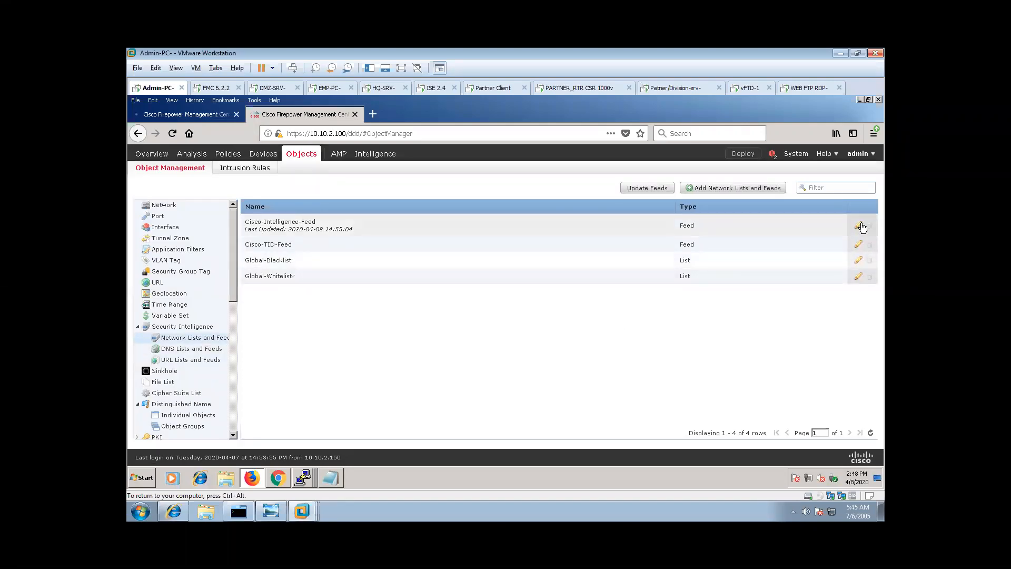
left_click(711, 188)
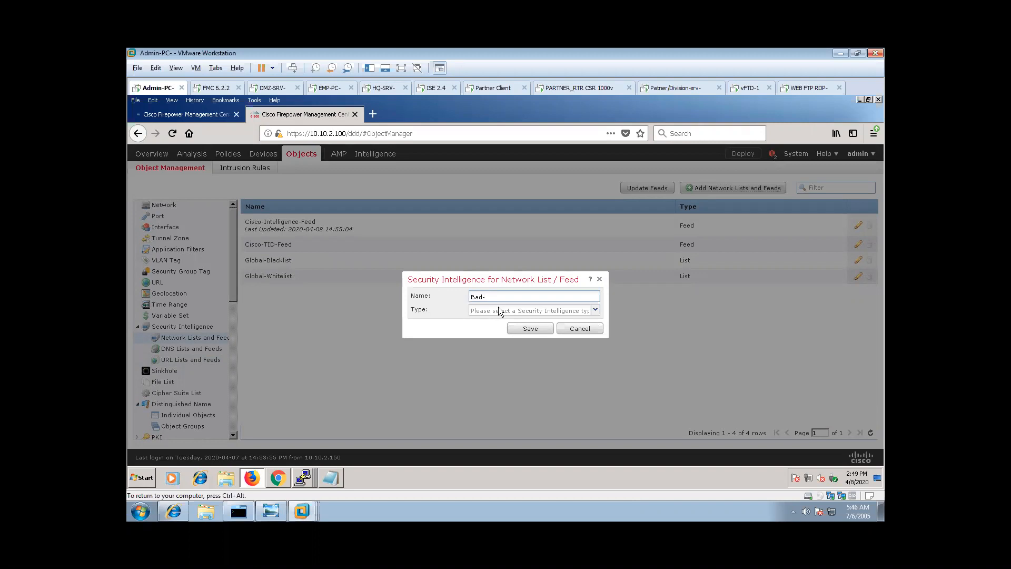
type("PS")
double_click(427, 309)
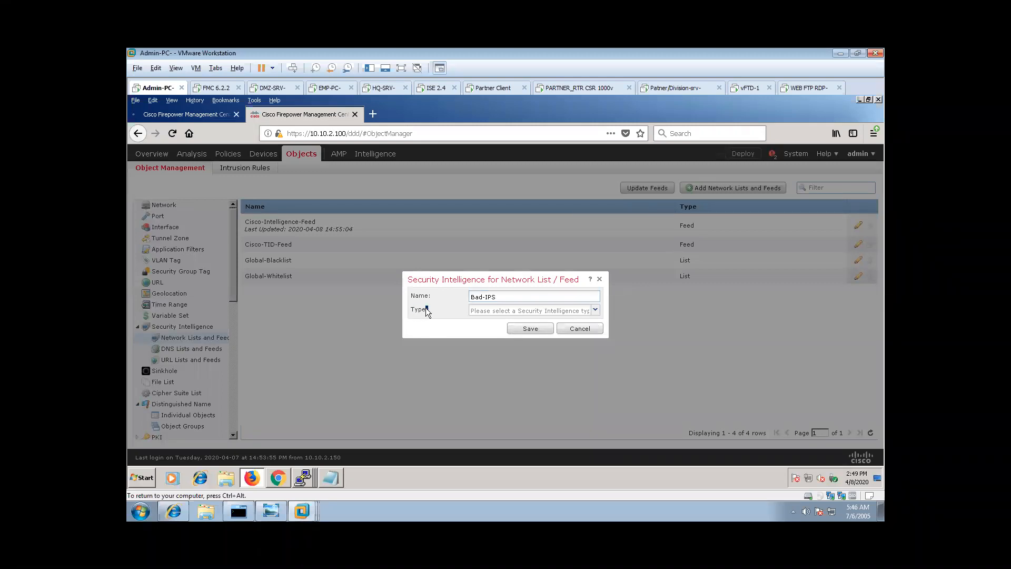
Try Feed as the type of the Bad-IPS entry and review its Feed URL field.
left_click(595, 310)
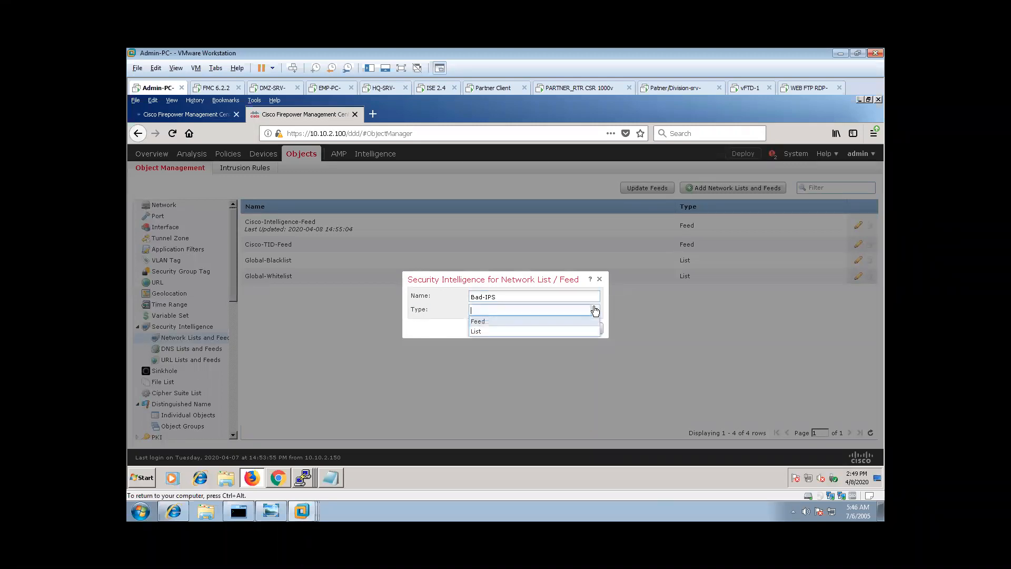
left_click(482, 326)
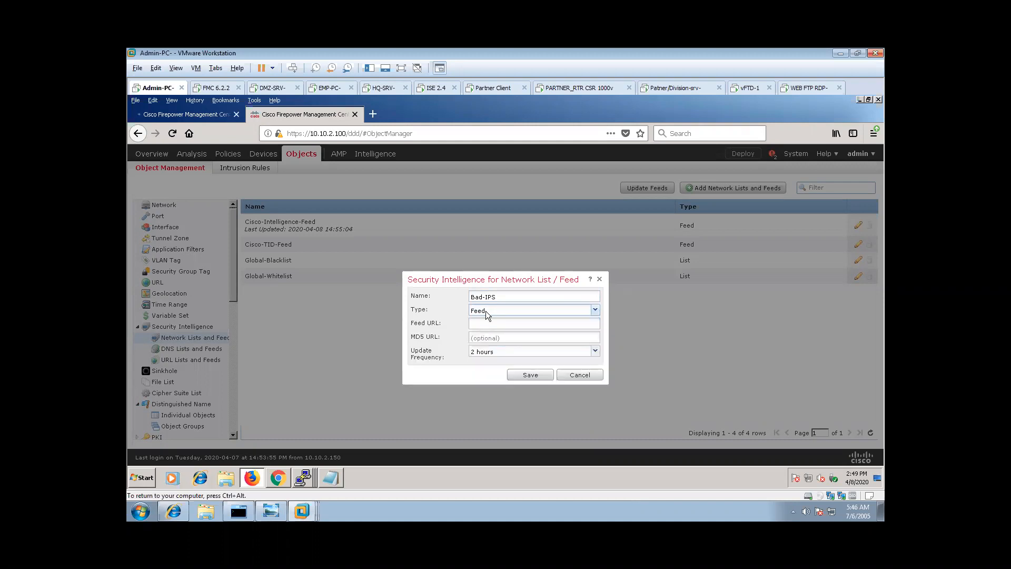
left_click_drag(412, 323, 442, 322)
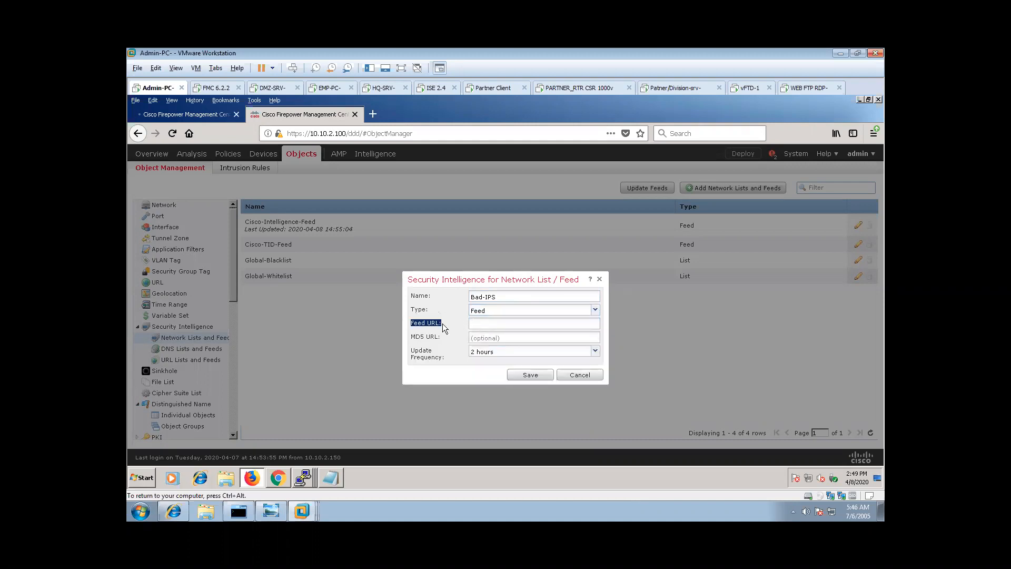
left_click(491, 317)
Set the type of the Bad-IPS entry to List and review its upload option.
left_click(598, 311)
left_click(482, 322)
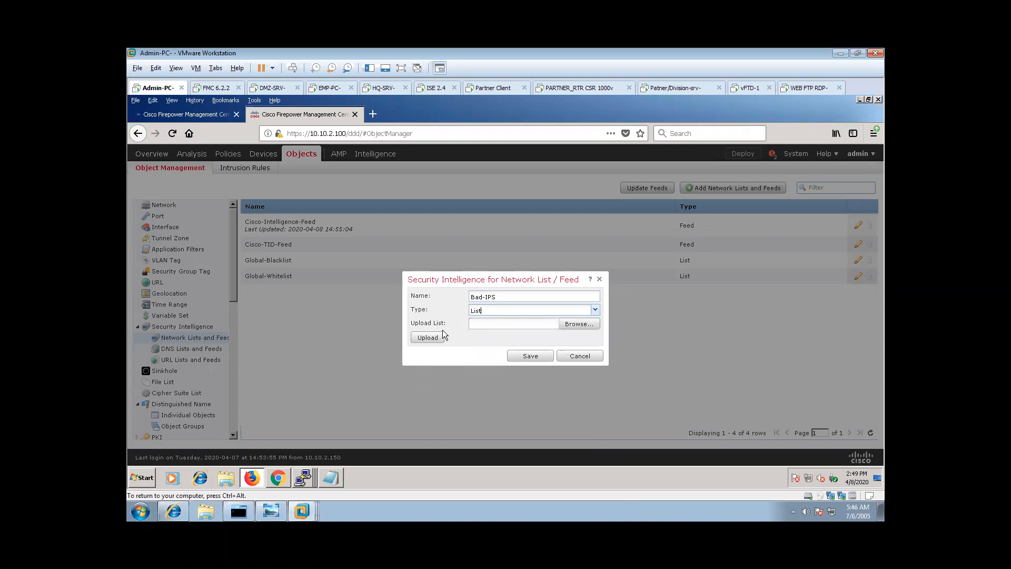
left_click_drag(414, 323, 447, 322)
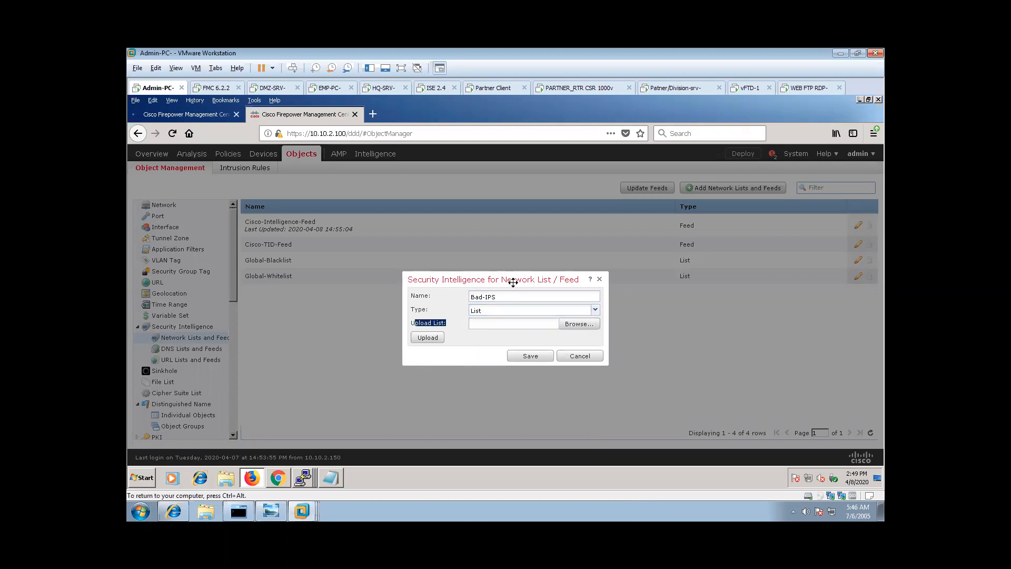
Switch to the untitled Notepad document and select all of its text.
left_click(336, 476)
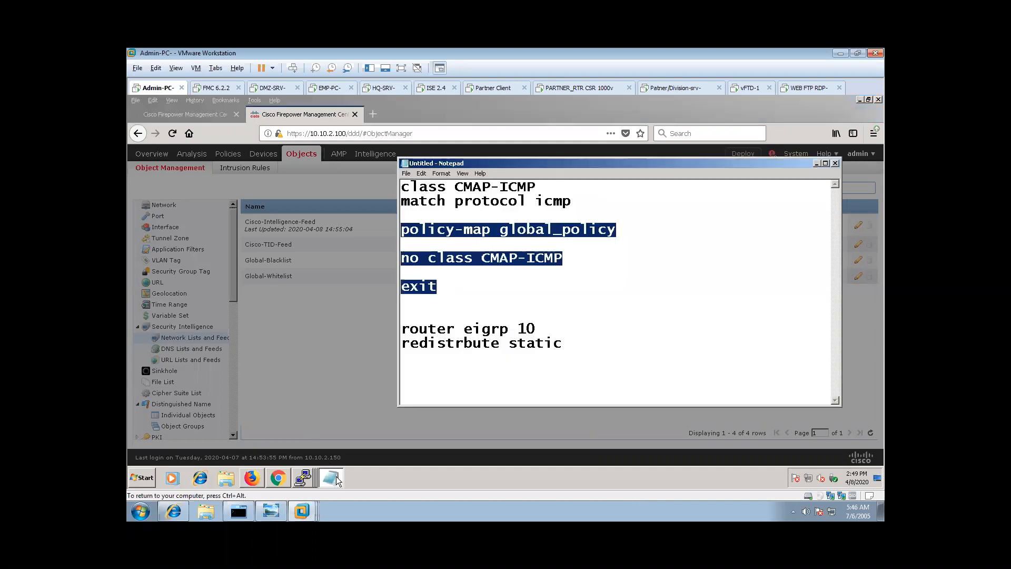
left_click(336, 476)
left_click(330, 478)
left_click(529, 309)
key("ctrl+a")
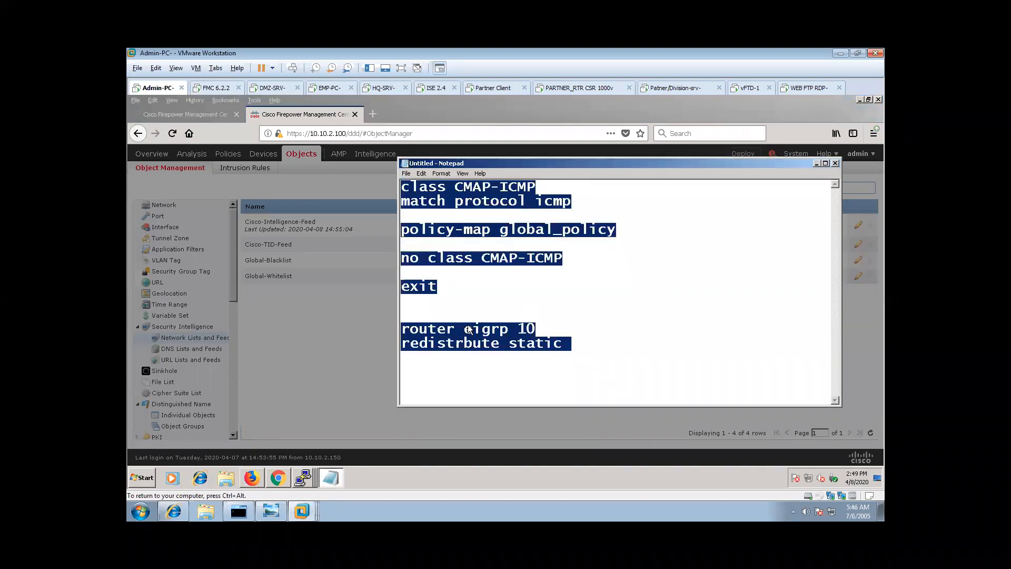
Look through the Local Disk (C:), Documents, Downloads and Videos folders in Windows Explorer, then close it.
left_click(225, 480)
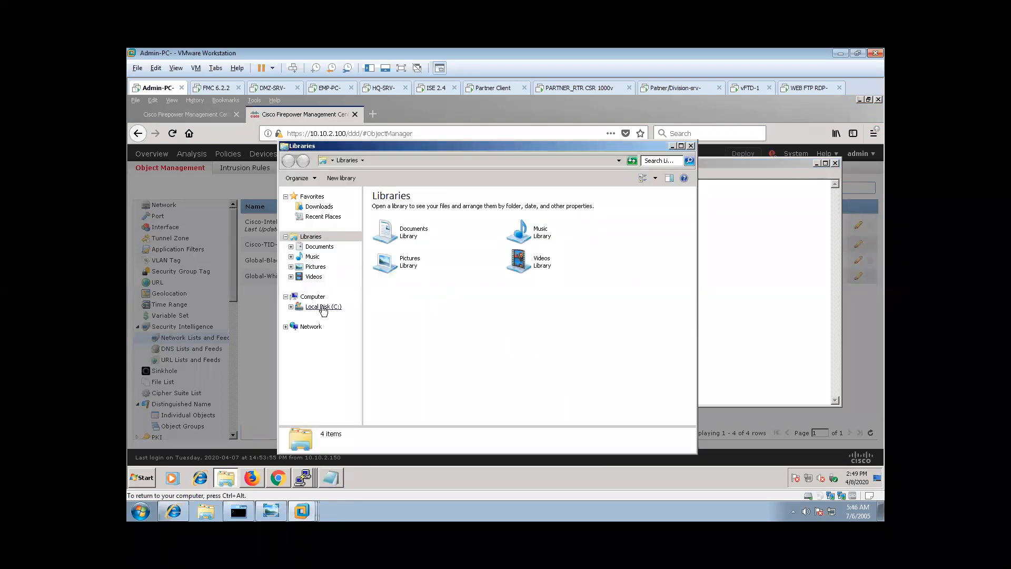
left_click(322, 306)
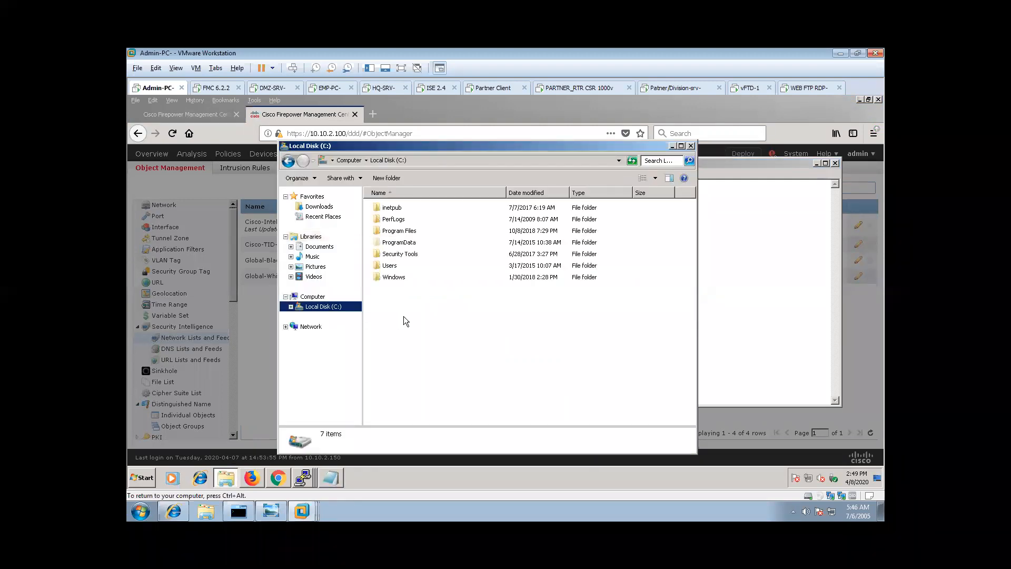
left_click(320, 248)
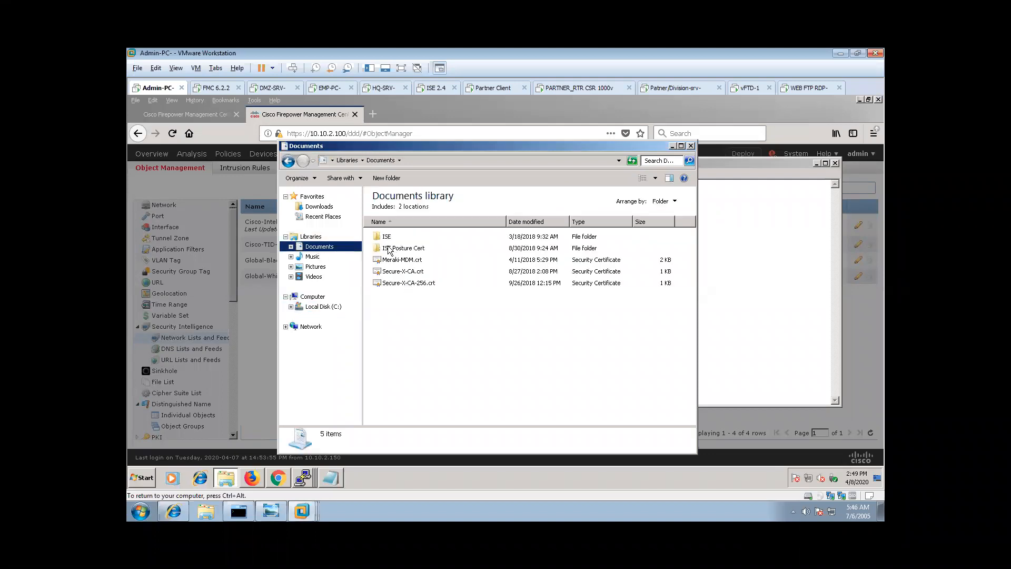
left_click(319, 207)
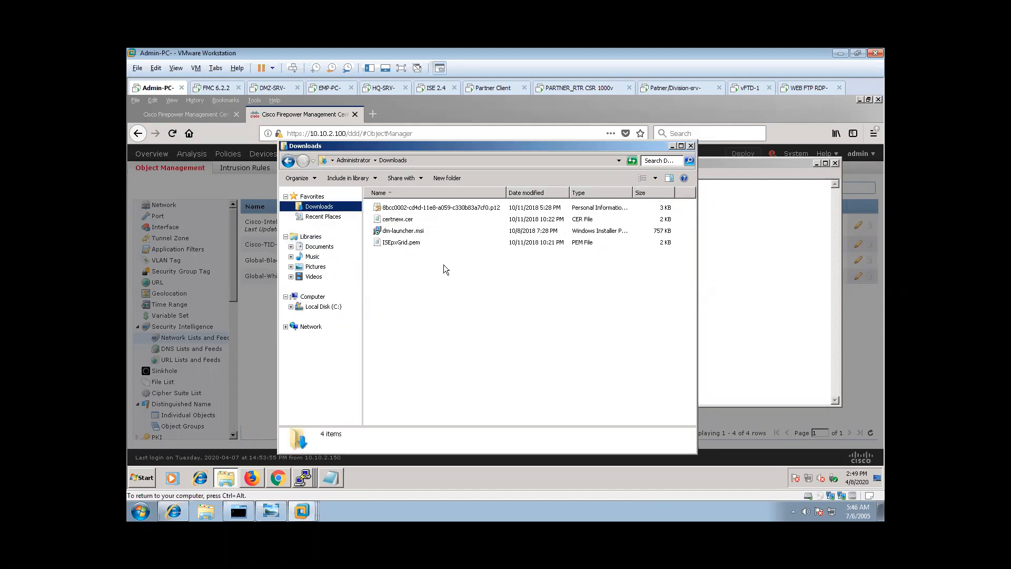
left_click(315, 277)
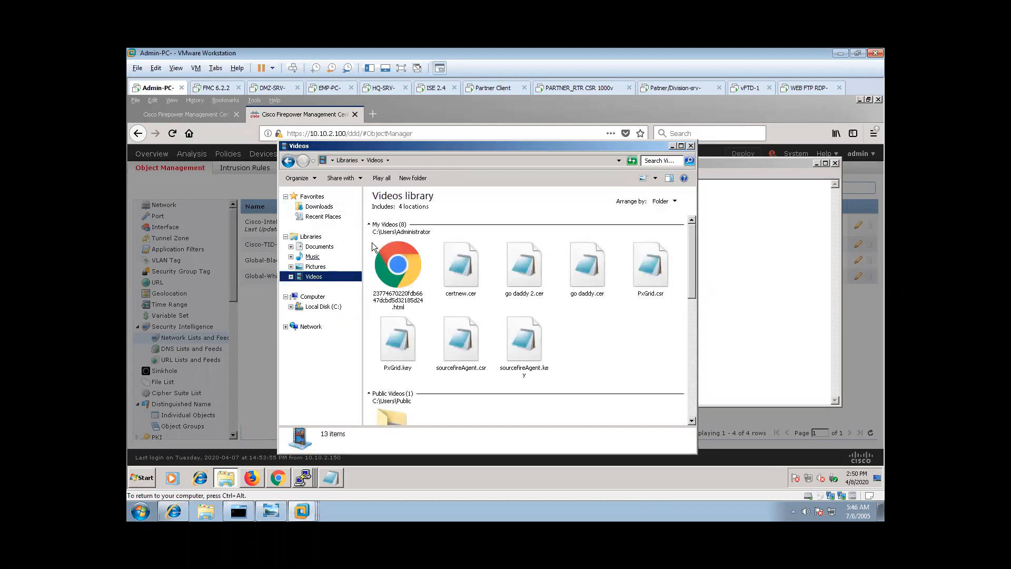
left_click(688, 313)
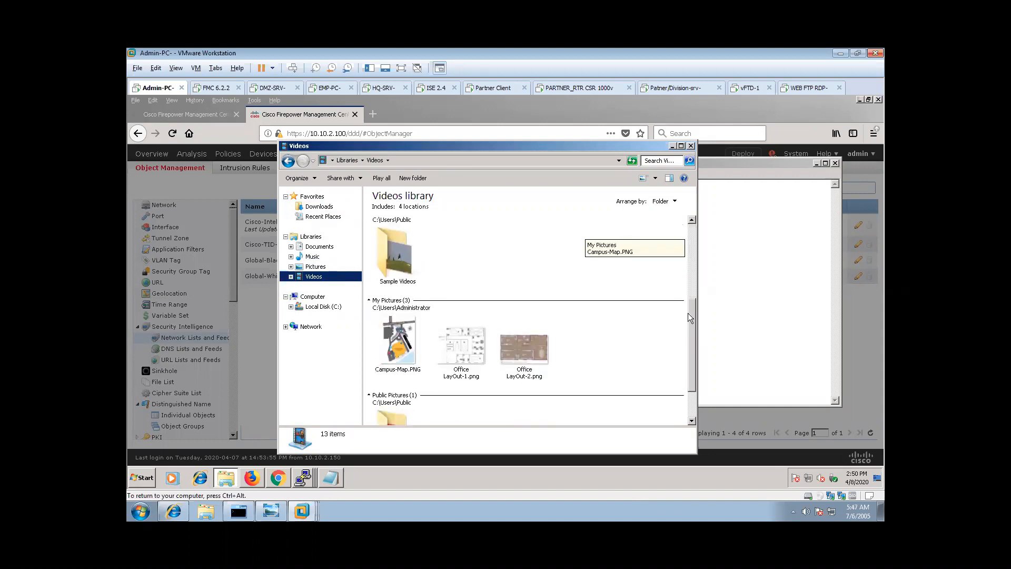
left_click(691, 146)
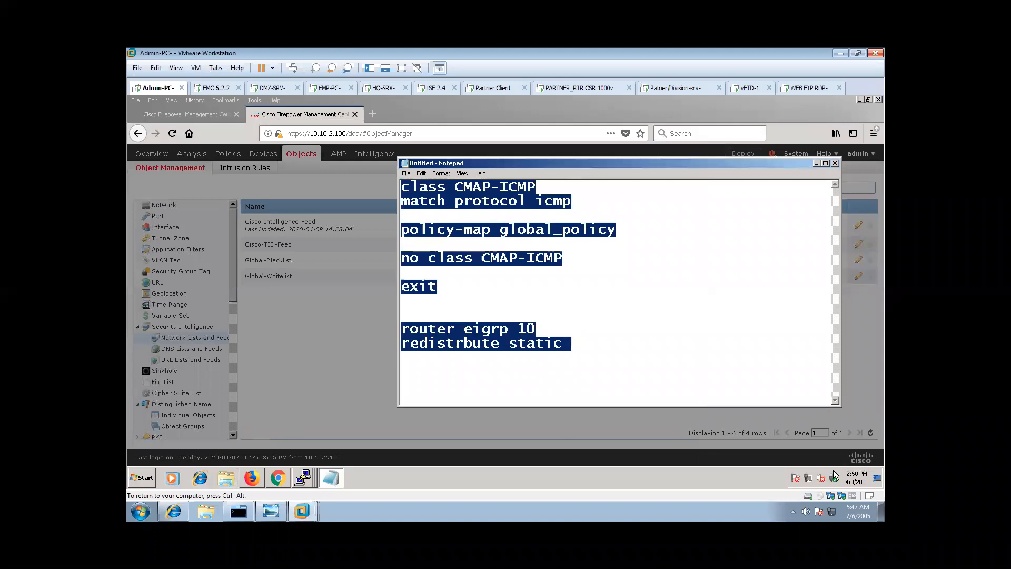
Show the desktop, check the contents of the 6.2.x folder and close it.
left_click(876, 478)
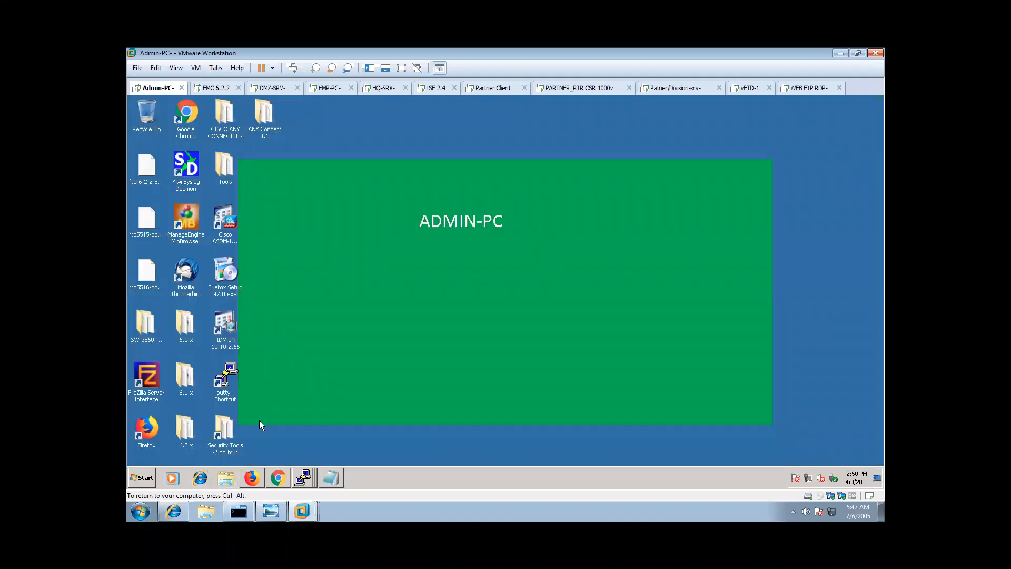
double_click(179, 430)
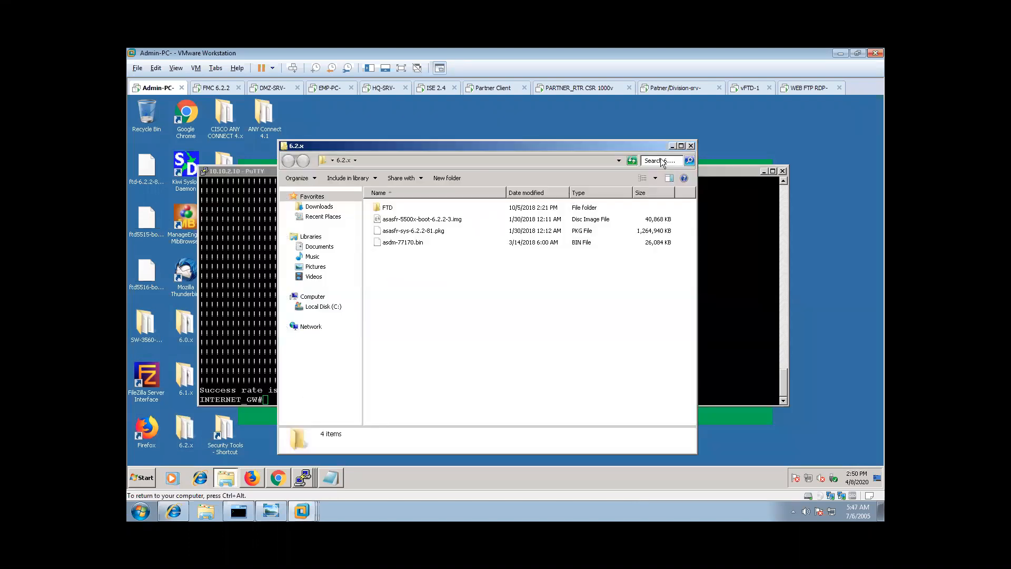
left_click(691, 145)
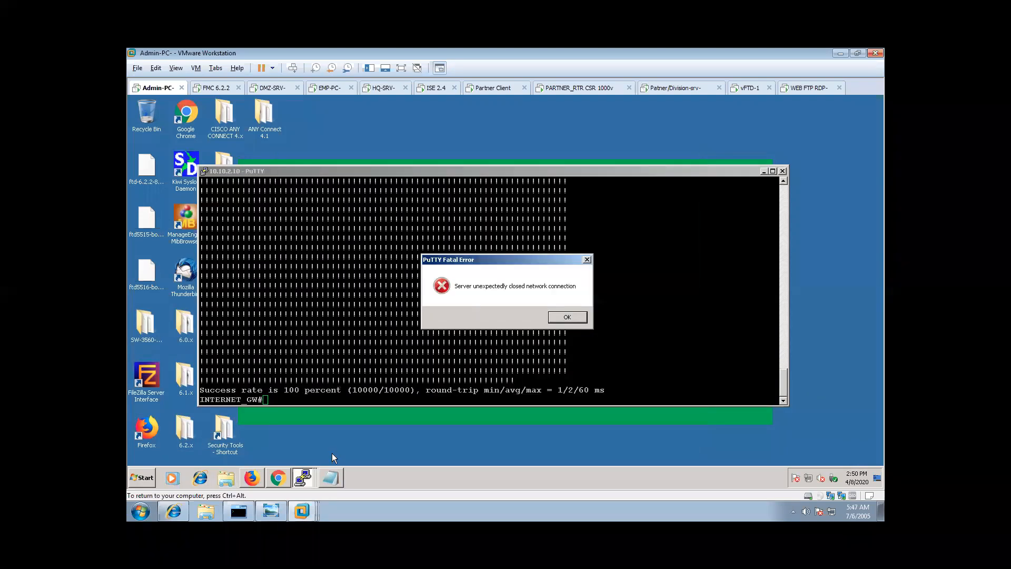
Replace the untitled Notepad document's text with the IP addresses 180.215.208.165, 221.208.74.72 and 5.2.75.93, one per line.
left_click(282, 480)
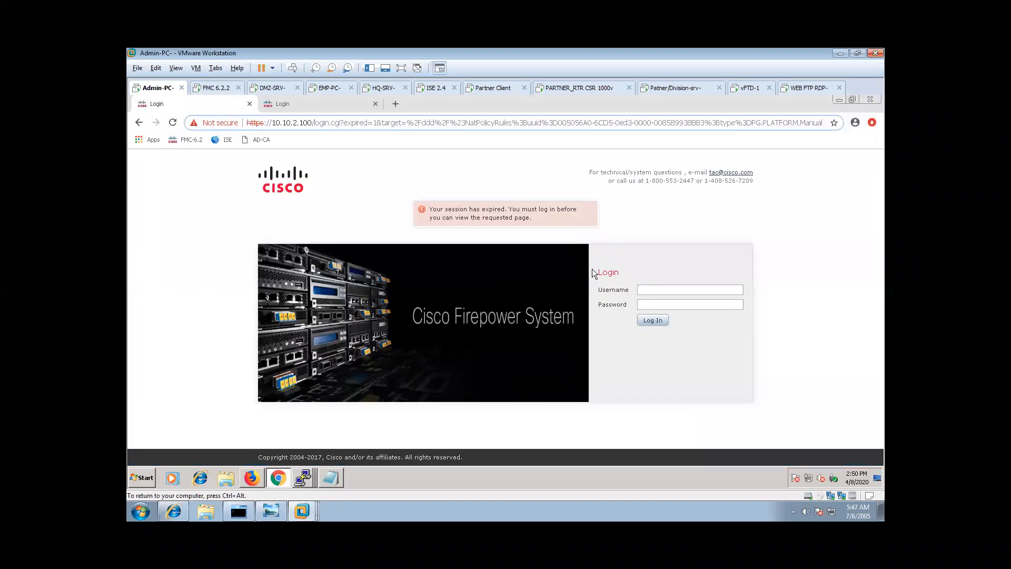
left_click(331, 478)
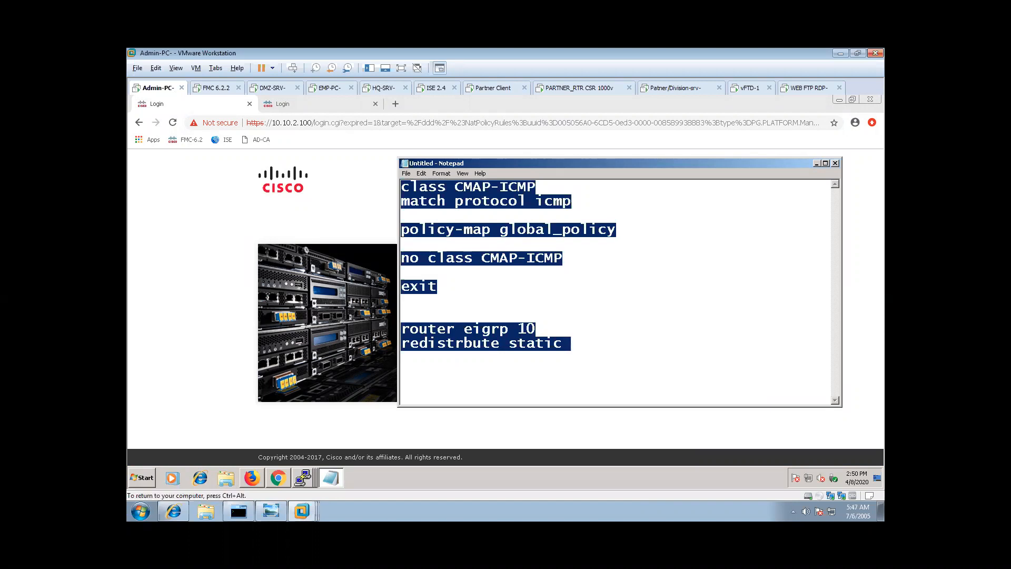
left_click(667, 256)
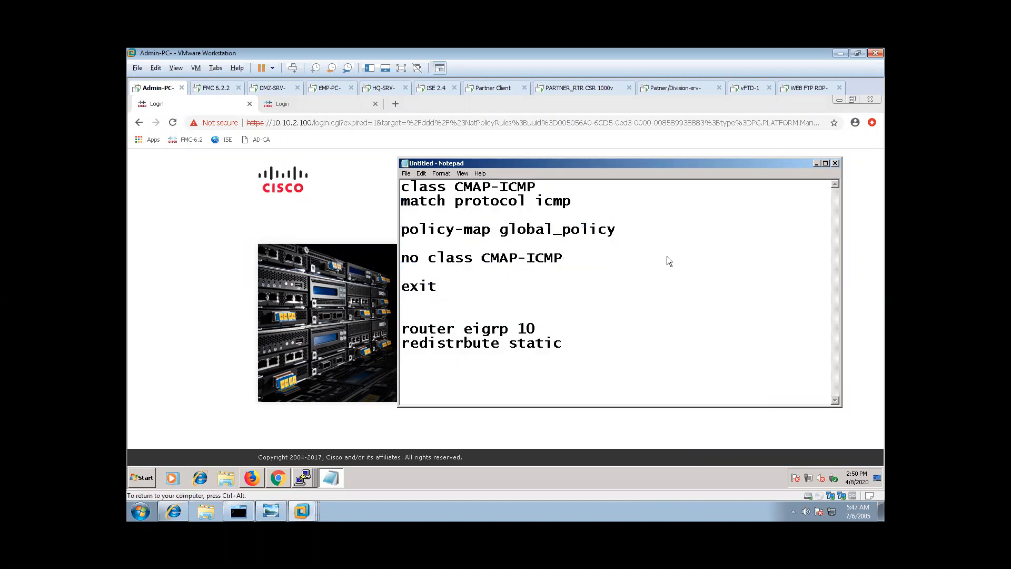
key("ctrl+a")
type("180")
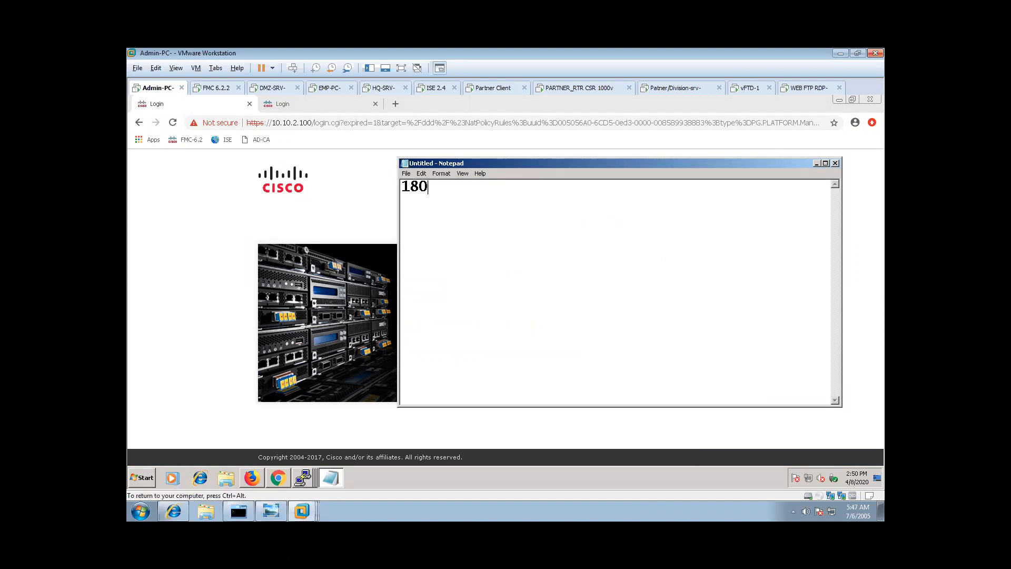
type(".215.208.165")
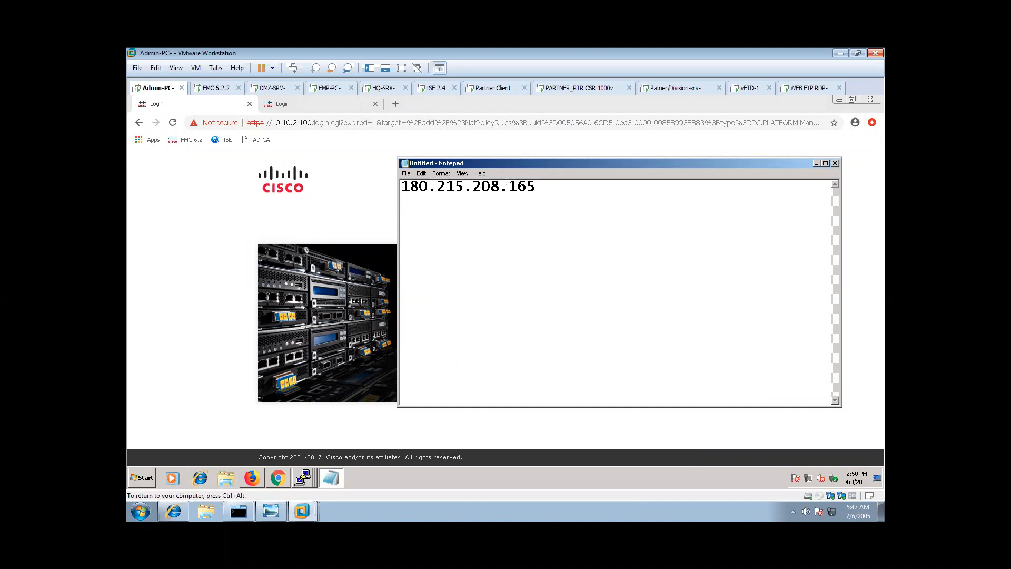
key("Return")
type("221.208.74.72")
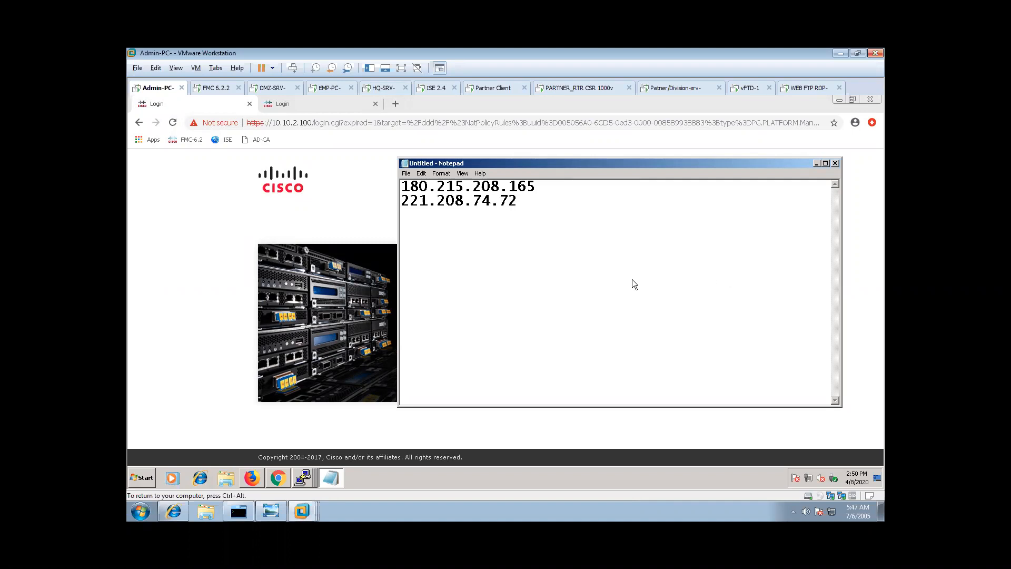
mouse_move(403, 186)
left_mouse_down()
mouse_move(534, 185)
mouse_move(393, 199)
left_mouse_up()
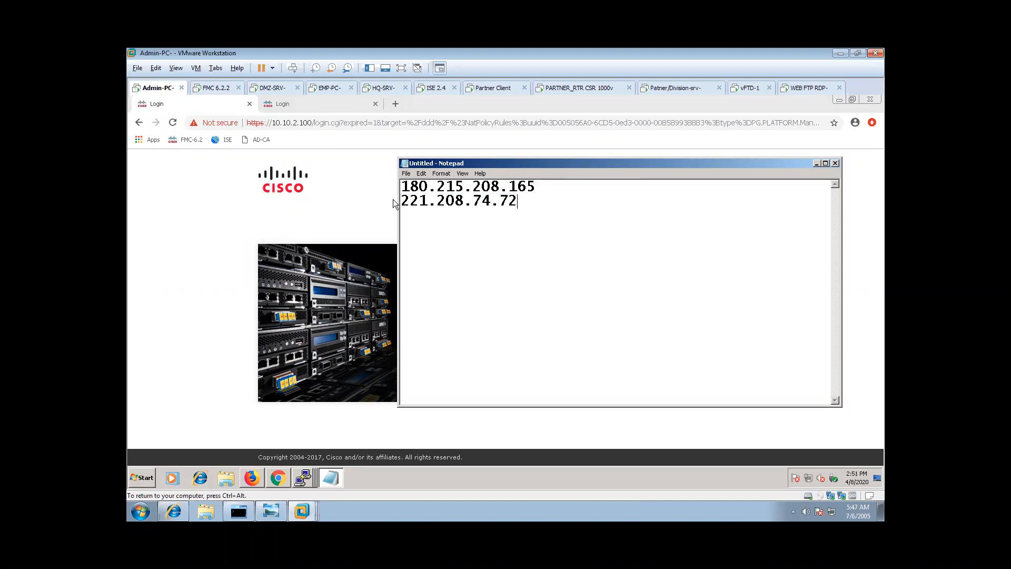
left_click(581, 212)
type("5.2.75.93")
Save the IP address document as BLK.txt on the Desktop and close Notepad.
left_click(407, 174)
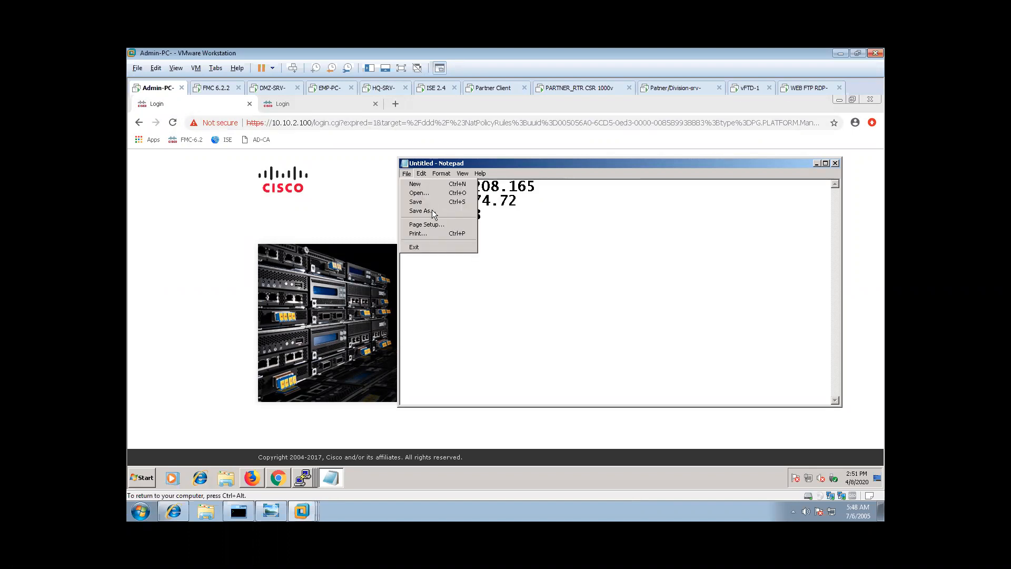
left_click(421, 212)
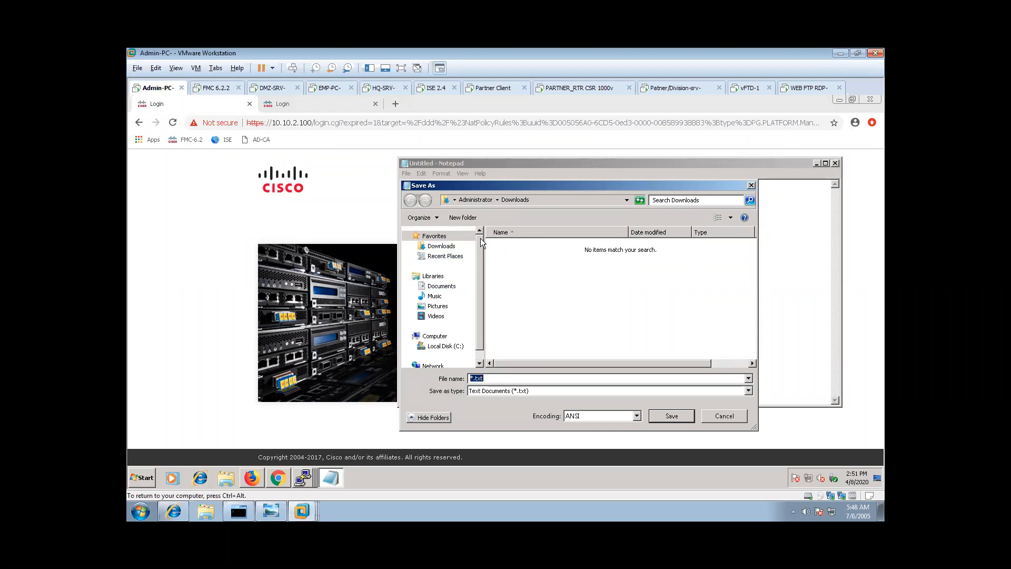
left_click(454, 200)
left_click(468, 207)
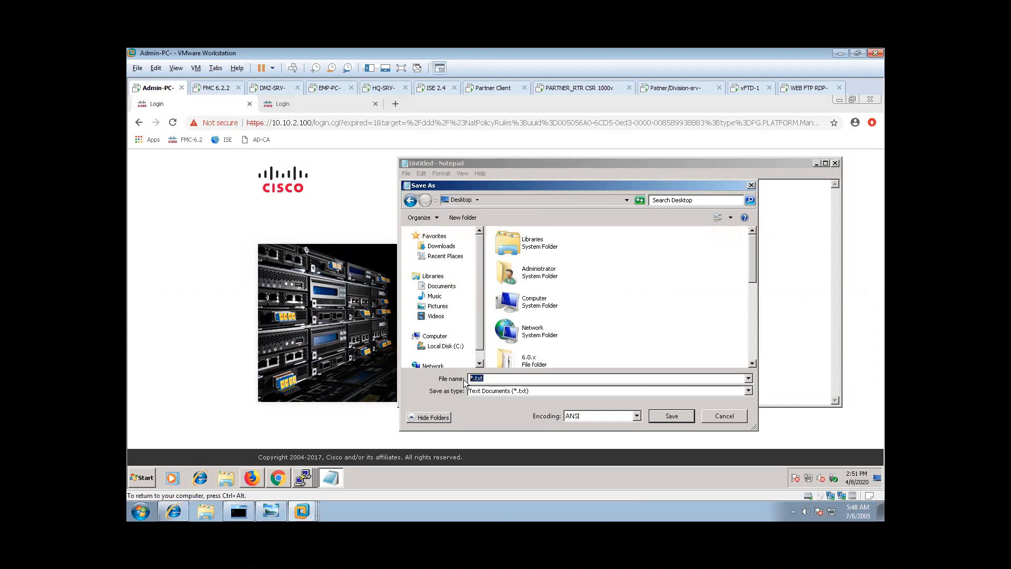
type("BLK.tct")
left_click(684, 416)
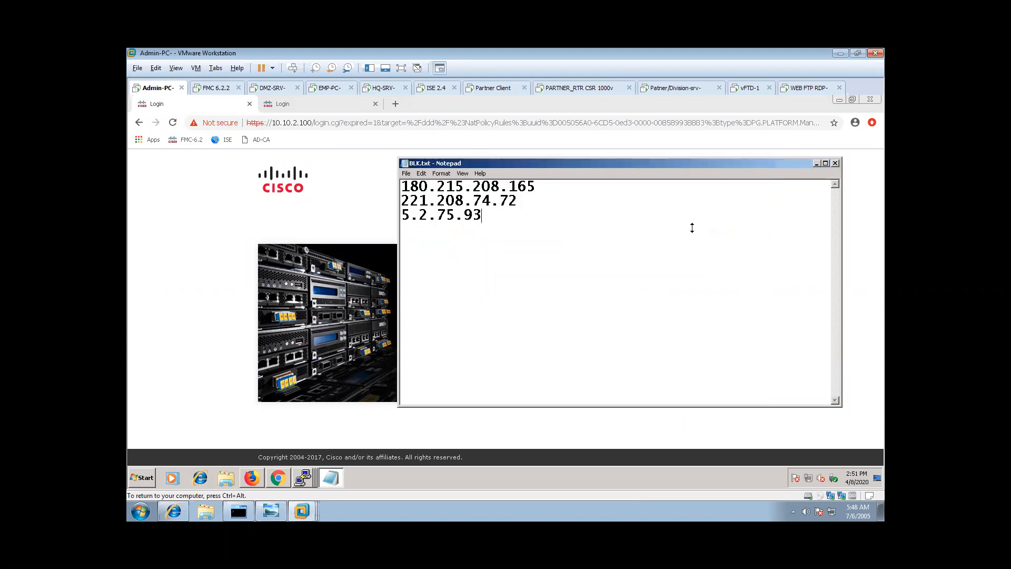
left_click(835, 164)
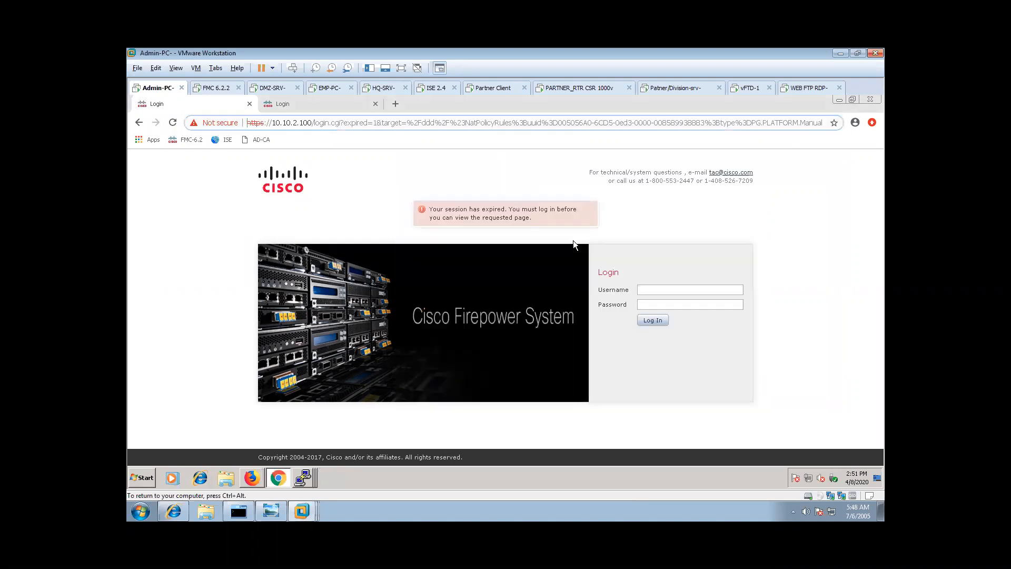
Switch to Firefox, choose BLK.txt from the Desktop and upload it to the Bad-IPS list.
left_click(839, 100)
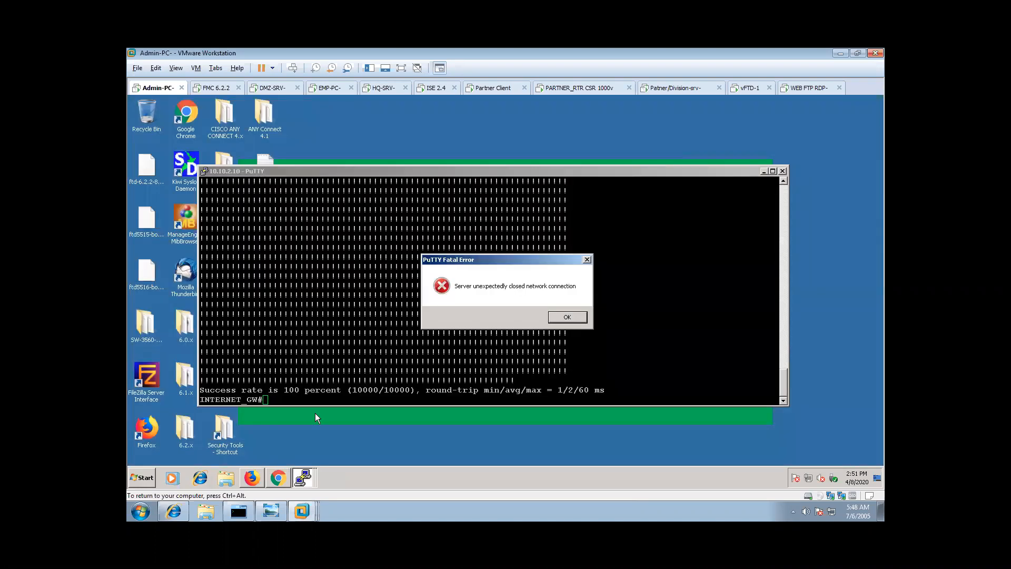
left_click(277, 478)
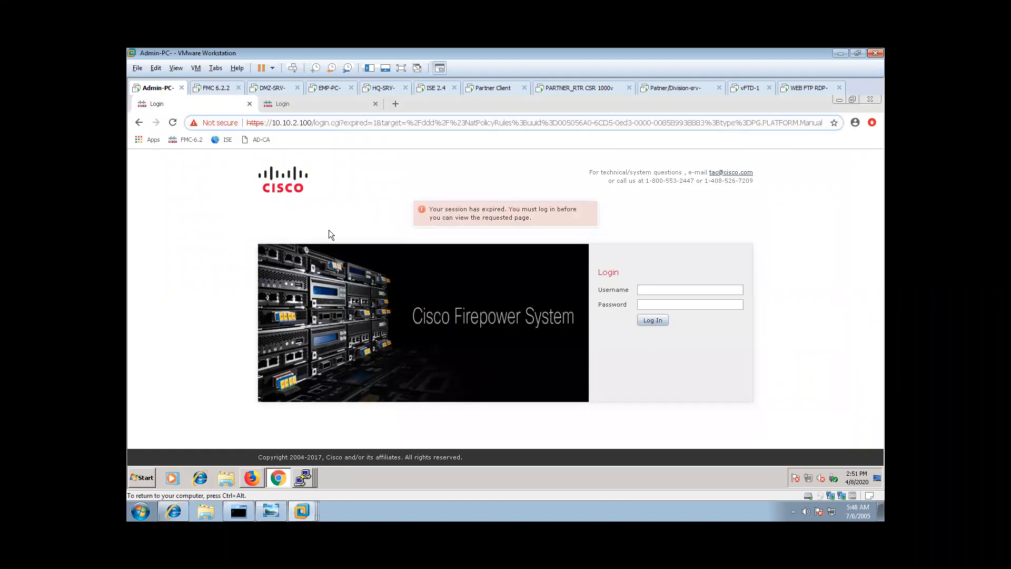
left_click(251, 477)
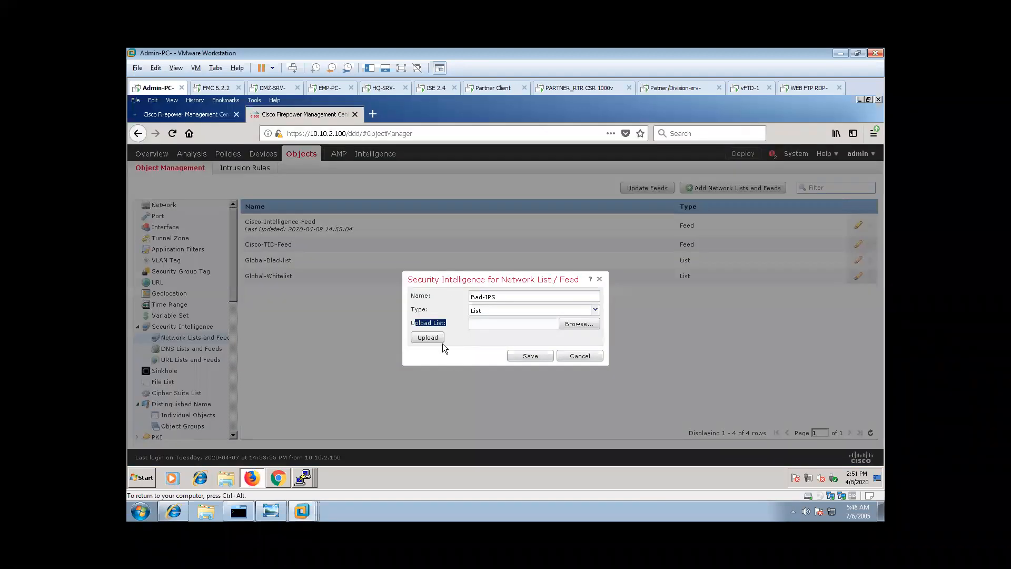
left_click(574, 324)
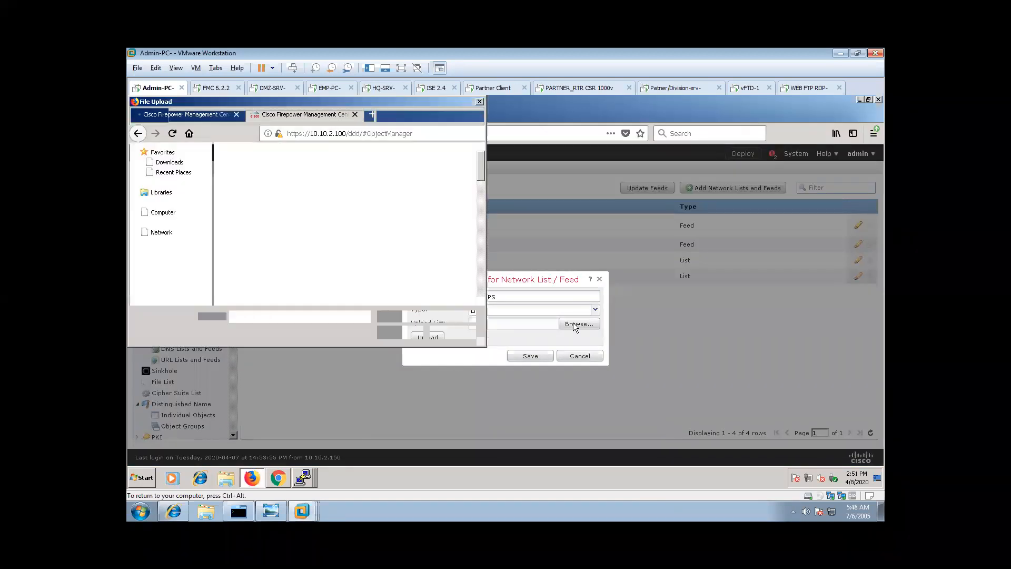
left_click_drag(479, 179, 477, 254)
double_click(260, 211)
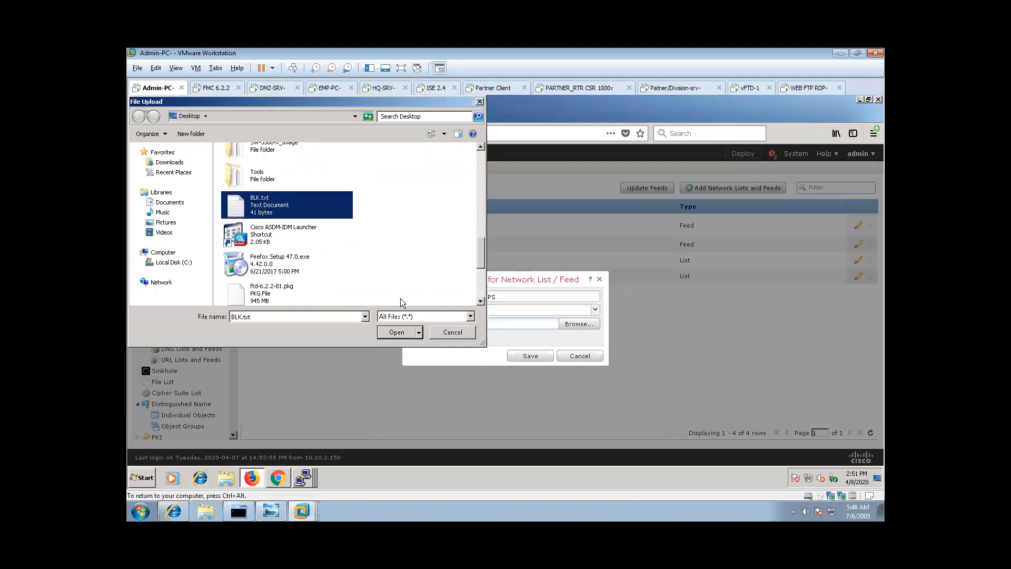
left_click(425, 336)
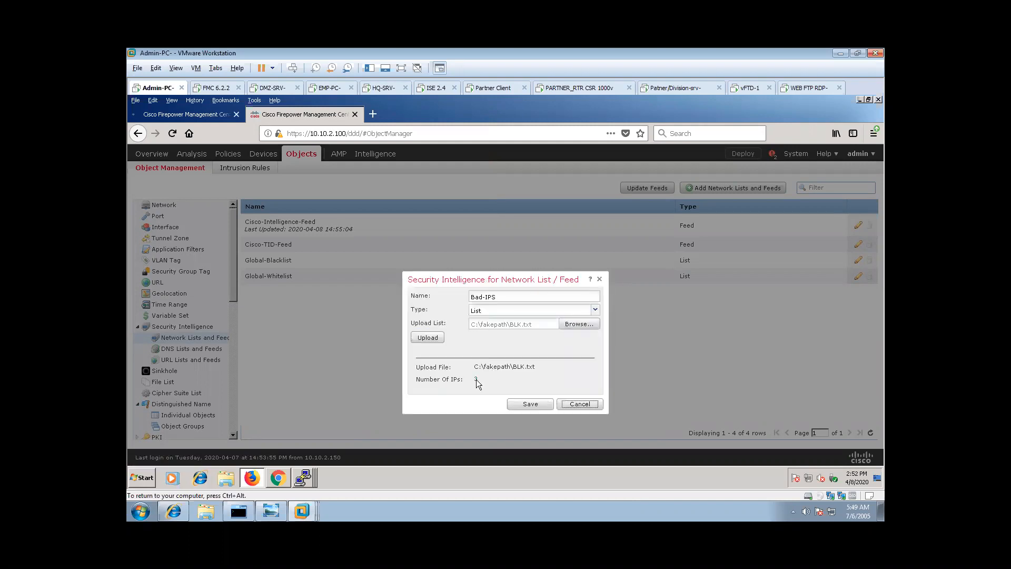
Check the number of IPs read from the uploaded file and save the Bad-IPS list.
double_click(471, 379)
left_click(476, 379)
double_click(476, 380)
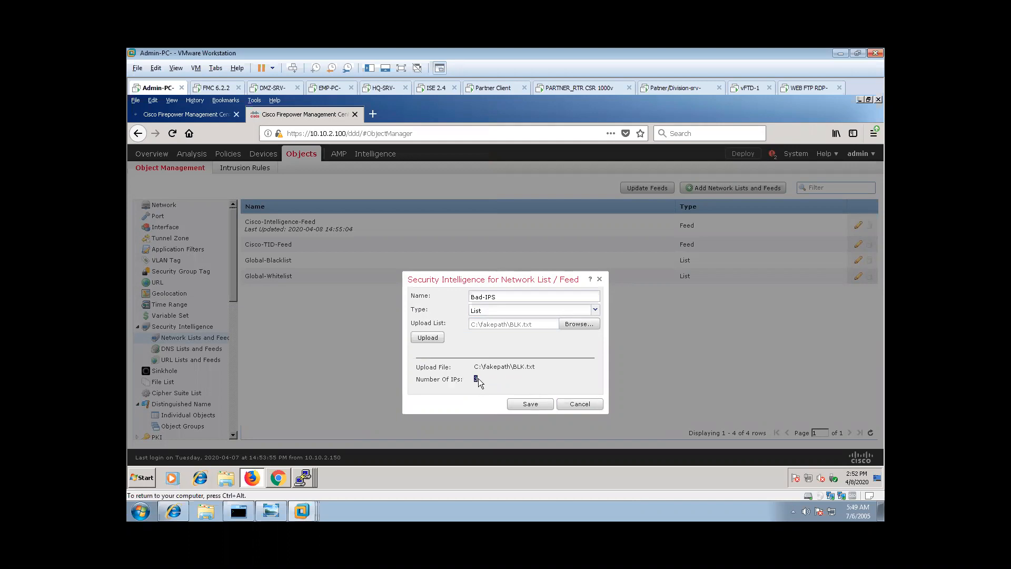
left_click(520, 405)
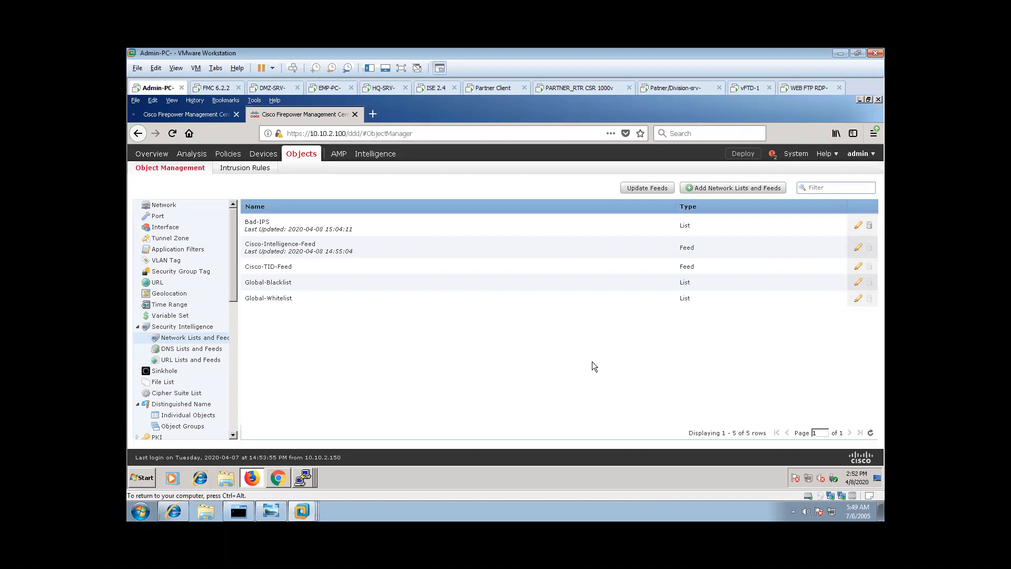
Open the HQ-FTD access control policy for editing and show its Security Intelligence settings.
mouse_move(229, 155)
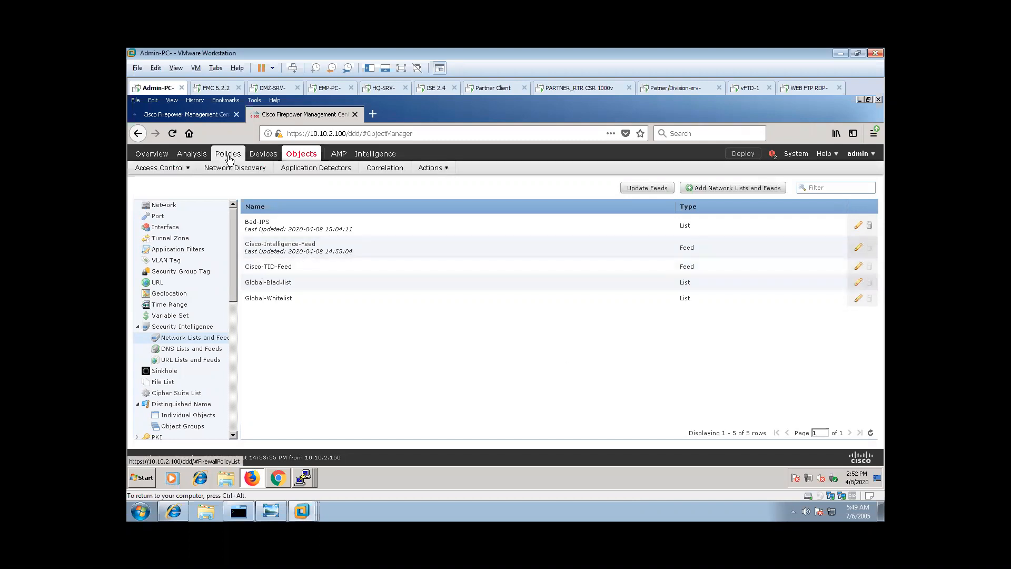
left_click(160, 183)
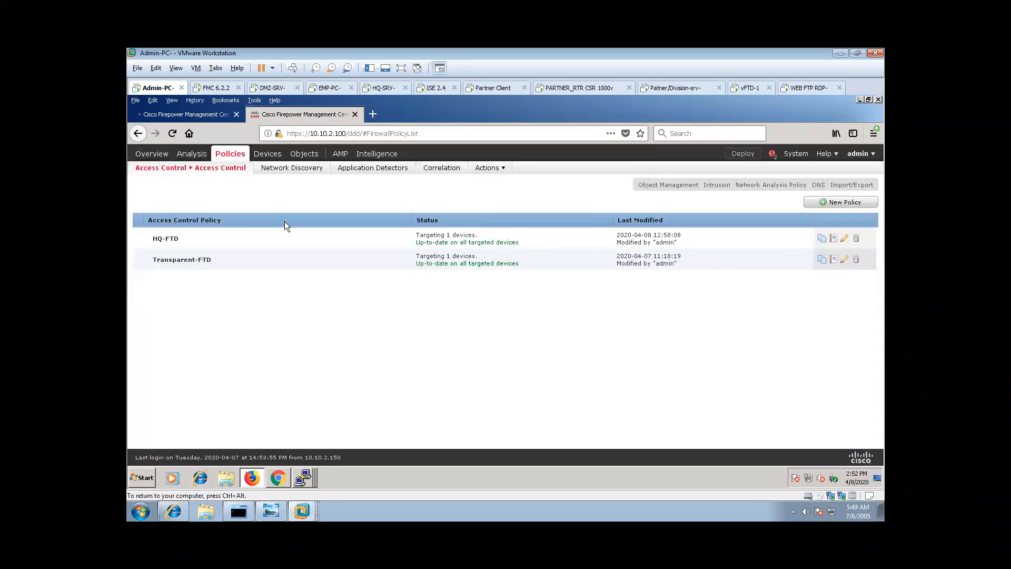
left_click(844, 237)
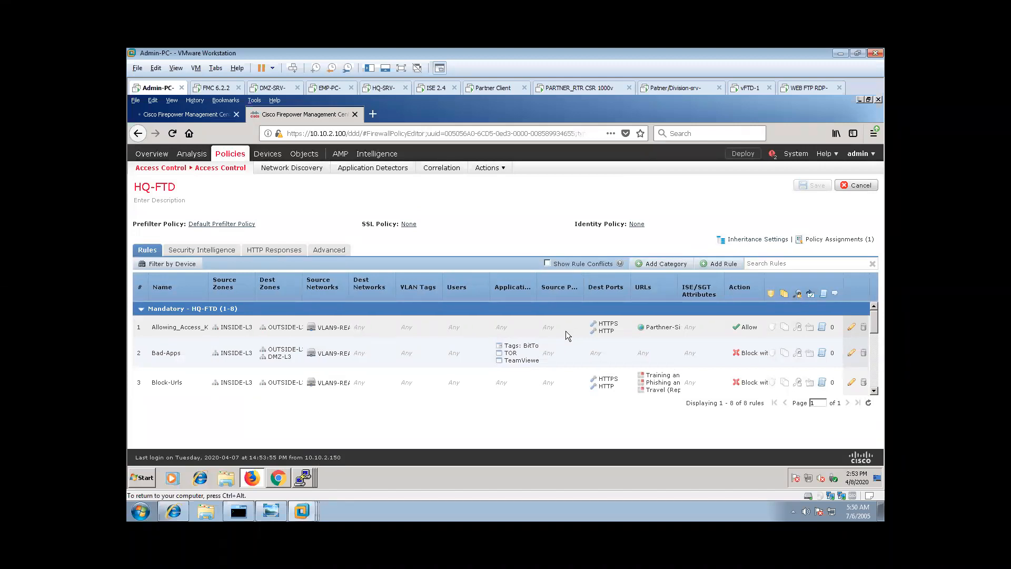
scroll(873, 329, "down", 2)
left_click_drag(874, 328, 868, 297)
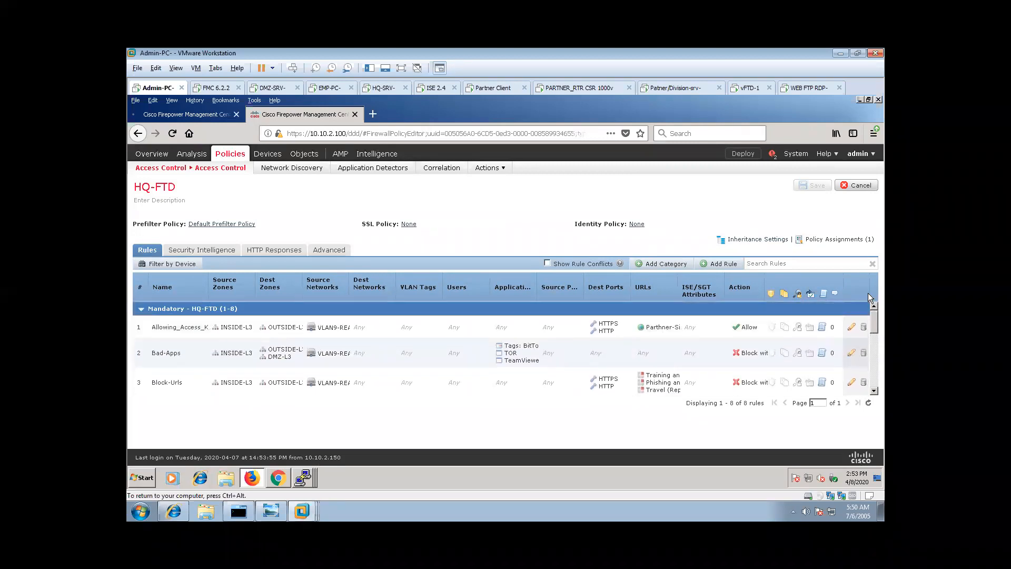
left_click(195, 252)
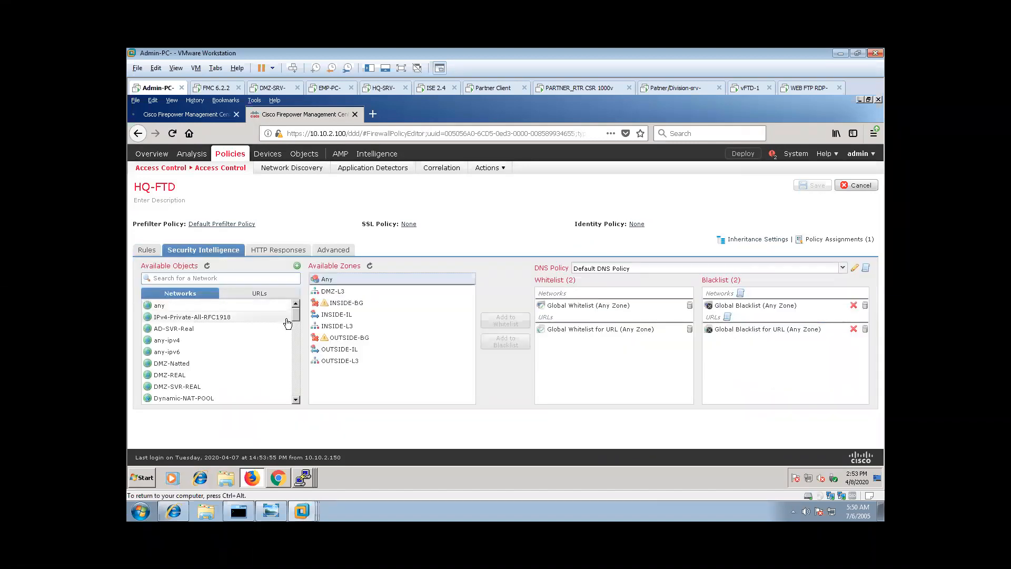
Add all network objects from Attackers through Bad-IPS to the HQ-FTD policy's blacklist for any zone.
mouse_move(295, 311)
left_mouse_down()
mouse_move(296, 356)
mouse_move(295, 309)
left_mouse_up()
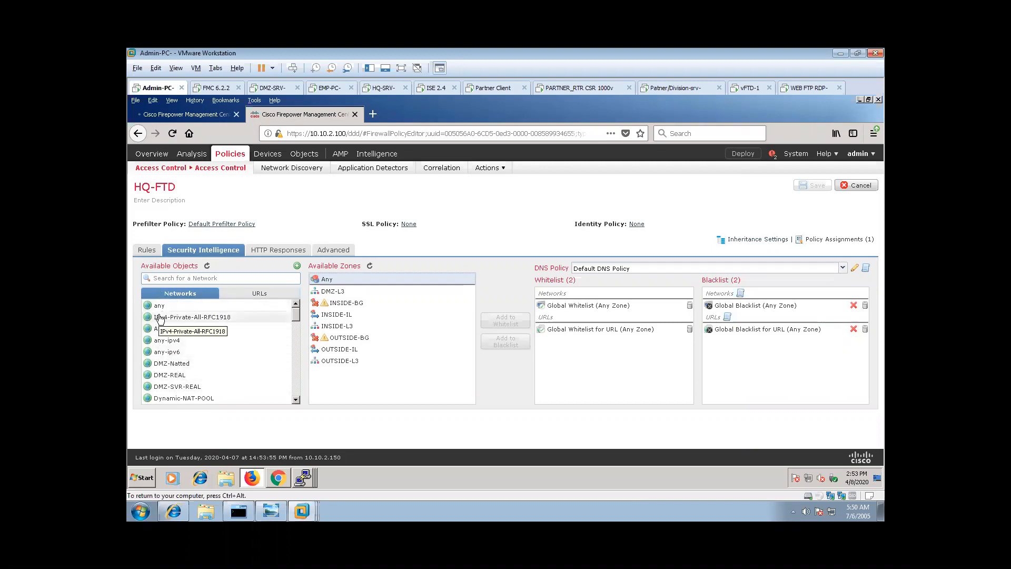
left_click_drag(298, 315, 298, 358)
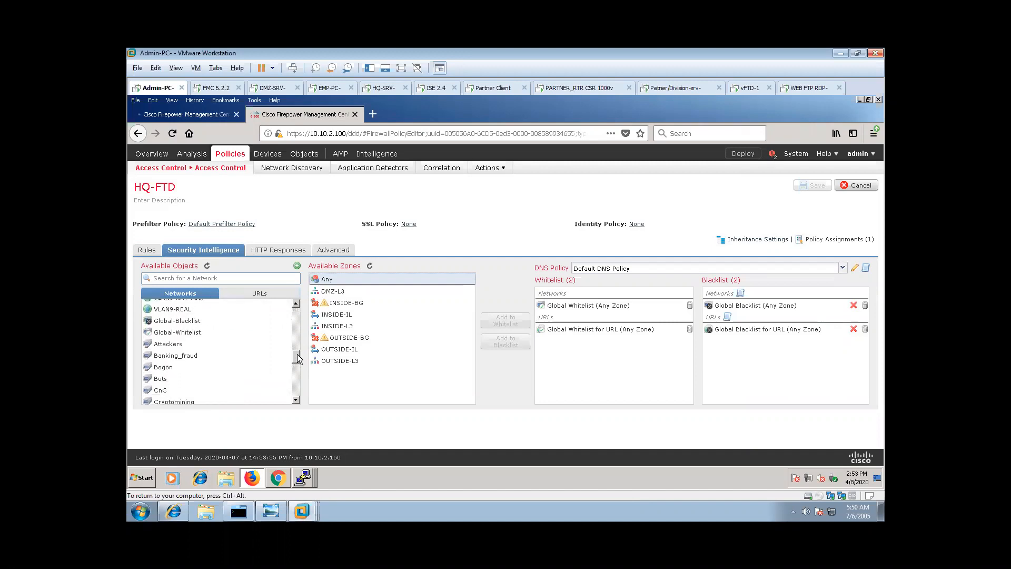
left_click(189, 349)
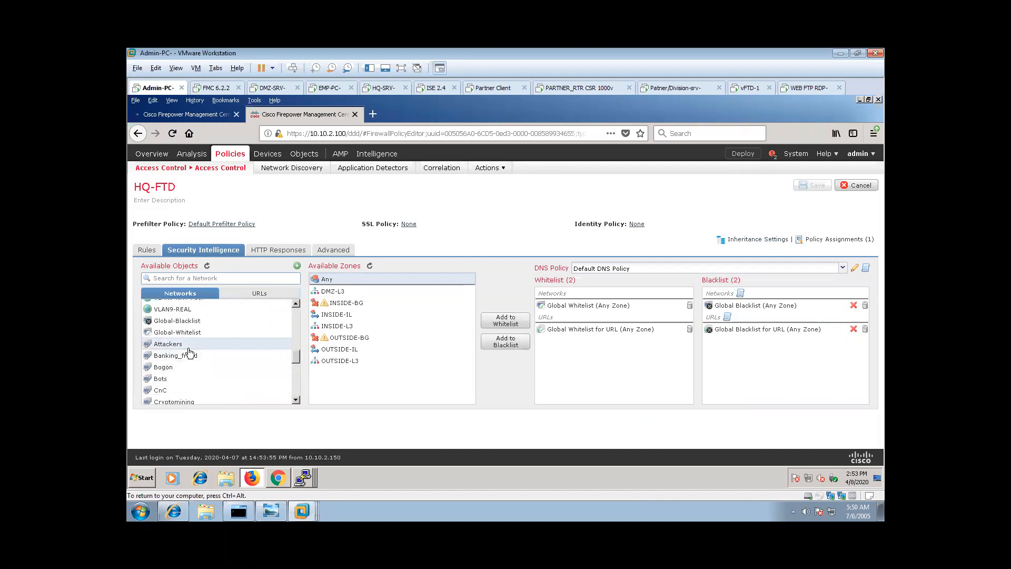
key("shift+Down")
key("shift+Down")
key("shift+Down")
key("shift+Down")
key("shift+Down")
key("shift+Down")
key("shift+Down")
key("shift+Down")
key("shift+Down")
key("shift+Down")
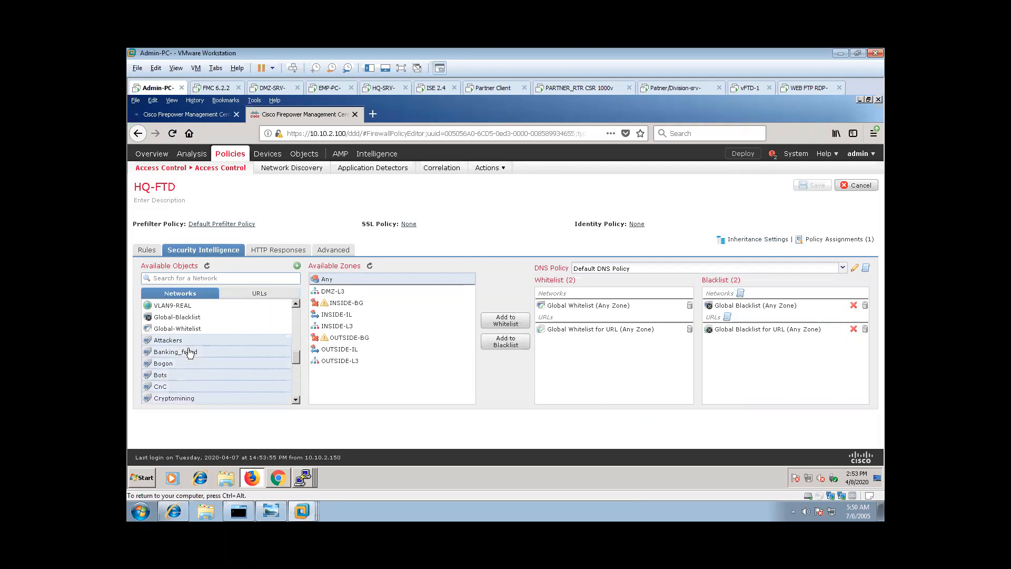
key("shift+Down")
key("shift+Down")
key("shift+Down")
key("shift+Down")
key("shift+Down")
key("shift+Down")
key("shift+Down")
key("shift+Down")
key("shift+Down")
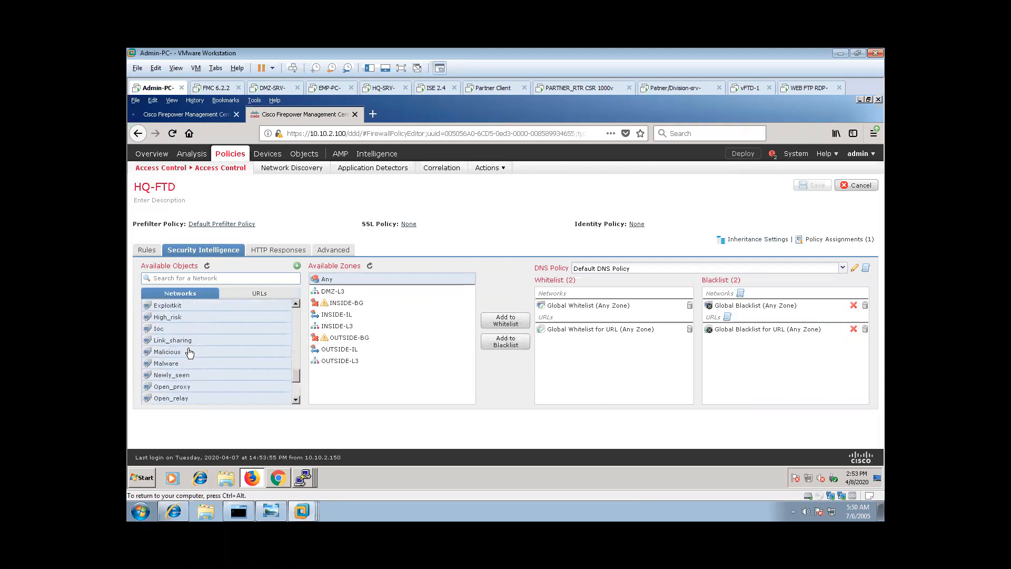
key("shift+Down")
key("shift+Down")
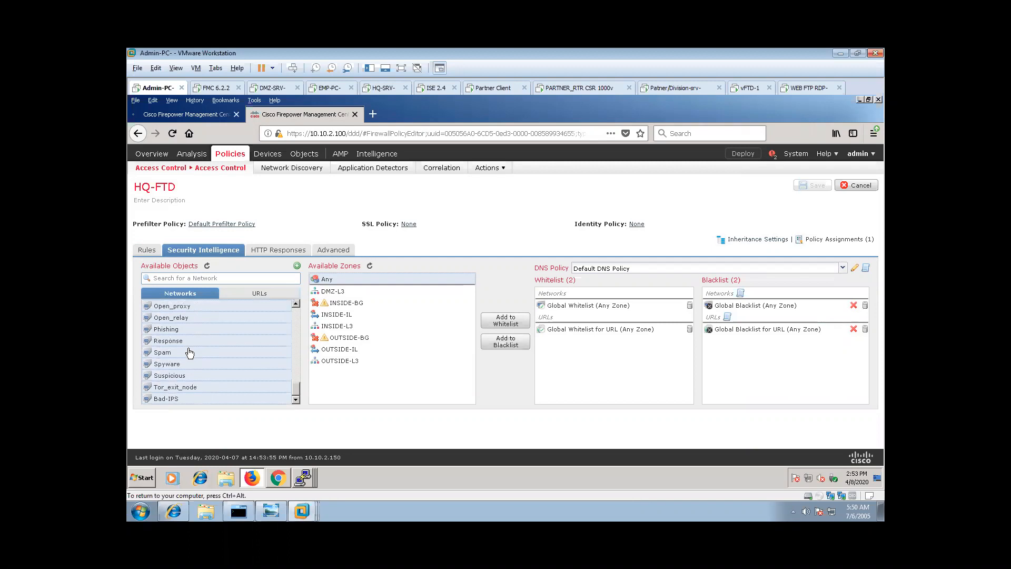
key("shift+Up")
left_click(513, 342)
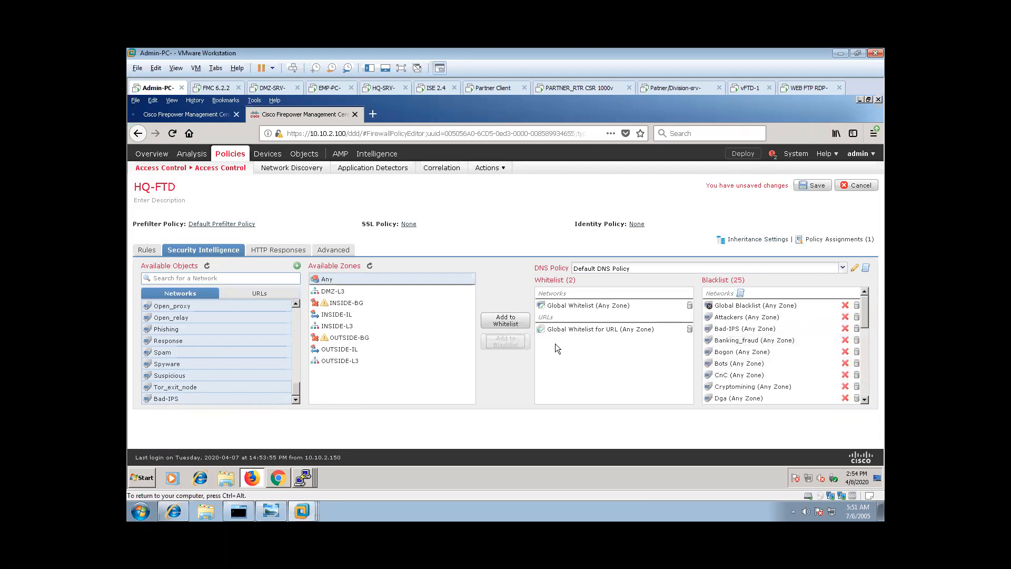
Add all URL objects from URL Attackers through URL Tor_exit_node to the HQ-FTD policy's blacklist for any zone.
left_click(249, 294)
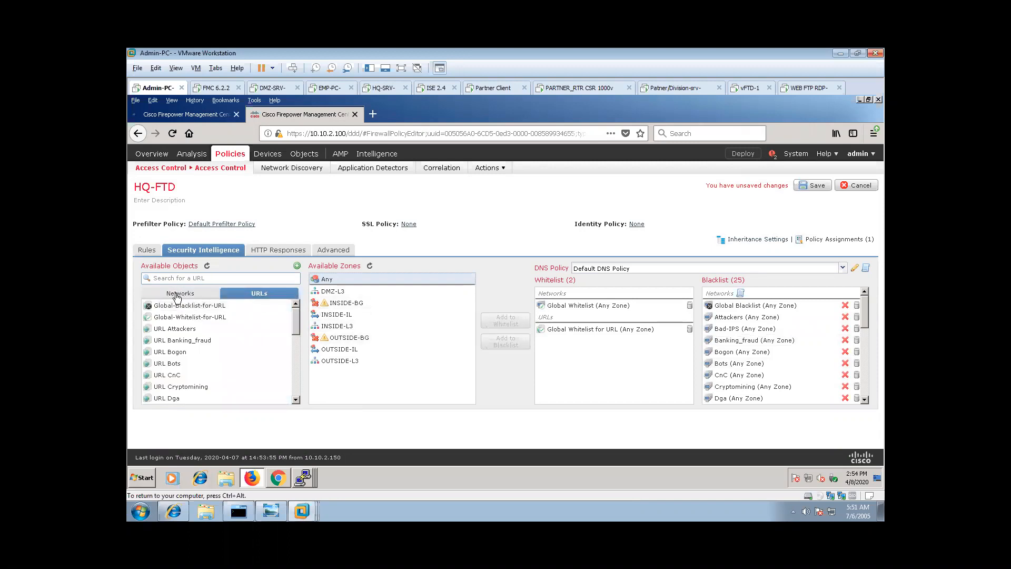
left_click(187, 331)
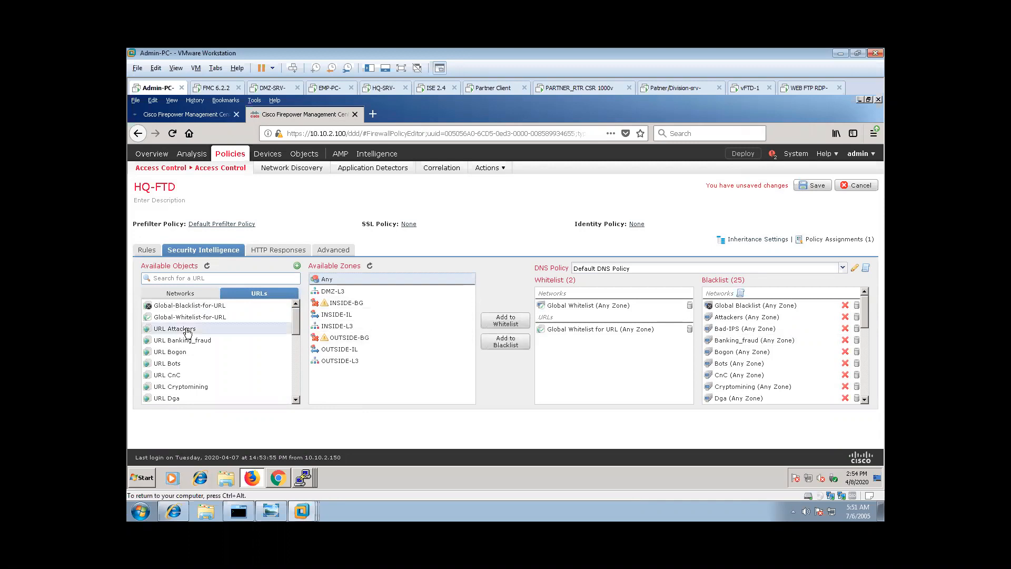
key("shift+Down")
key("shift+Down")
key("shift+Down")
key("shift+Down")
key("shift+Down")
key("shift+Down")
key("shift+Down")
key("shift+Down")
key("shift+Down")
key("shift+Down")
key("shift+Down")
key("shift+Down")
key("shift+Down")
key("shift+Down")
key("shift+Down")
key("shift+Down")
key("shift+Down")
key("shift+Down")
key("shift+Down")
key("shift+Down")
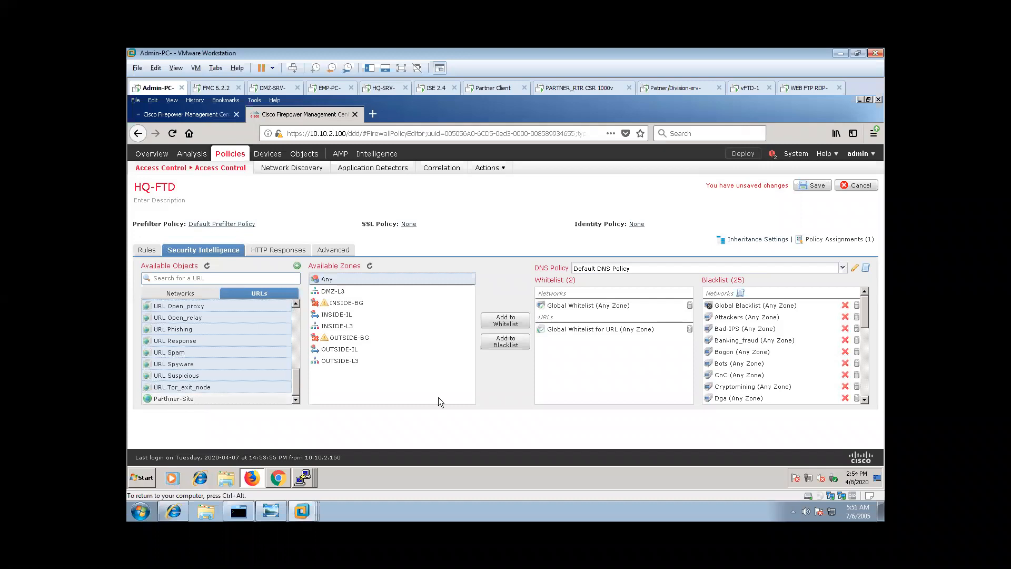
left_click(510, 343)
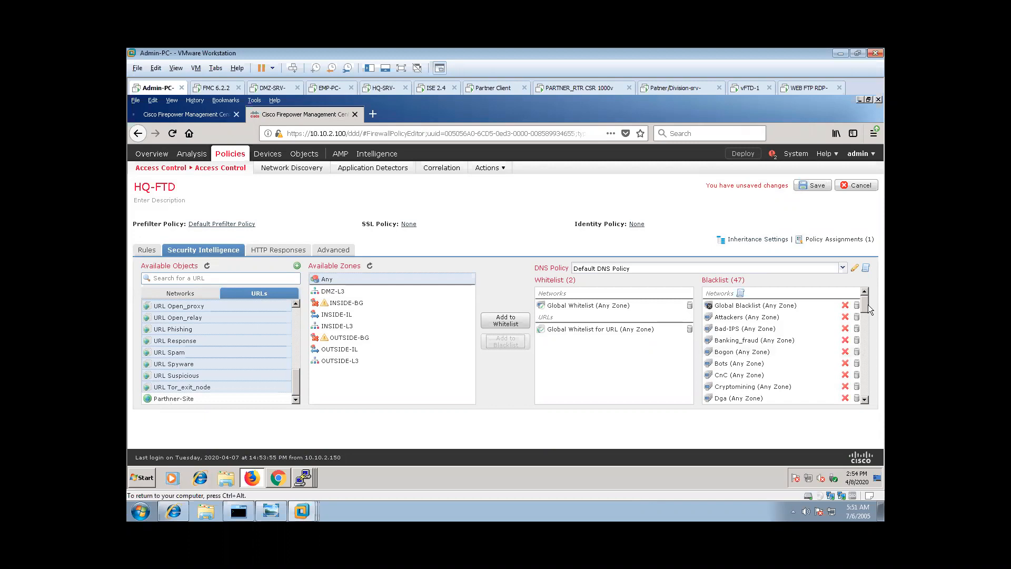
mouse_move(867, 299)
left_mouse_down()
mouse_move(863, 397)
mouse_move(865, 292)
left_mouse_up()
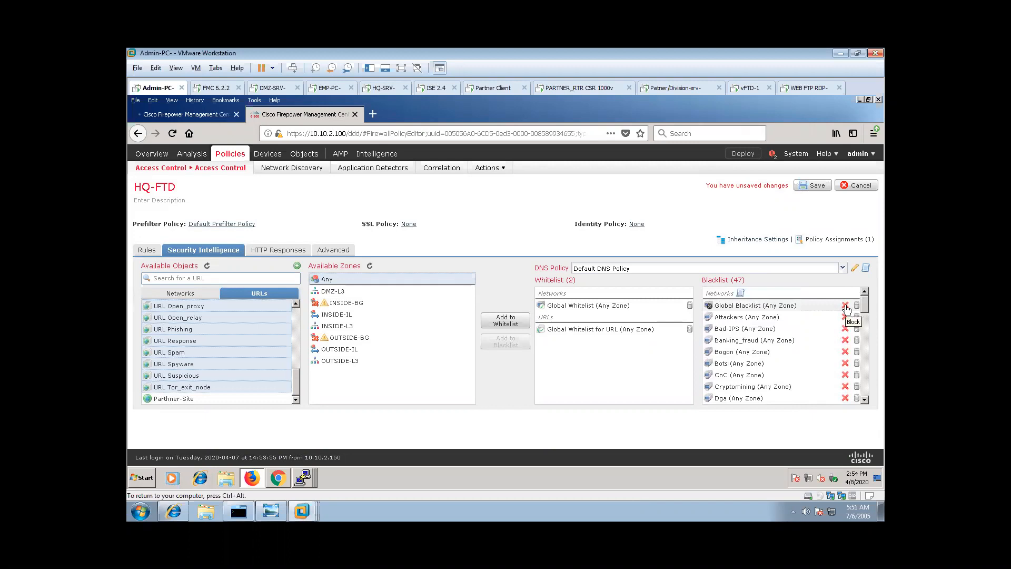
Change the Bogon network entry in the blacklist to Monitor-only (do not block).
left_click(847, 352)
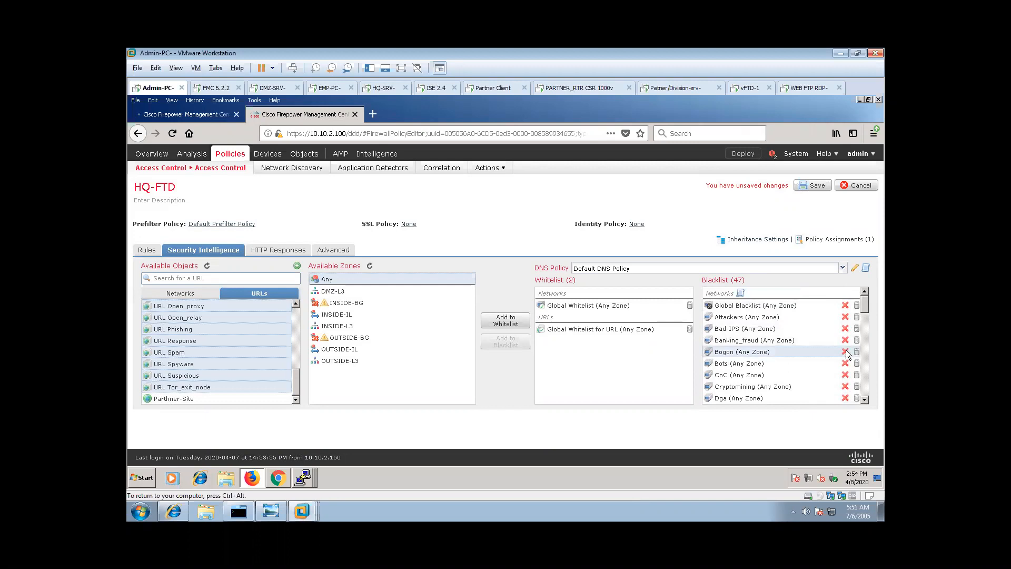
right_click(847, 352)
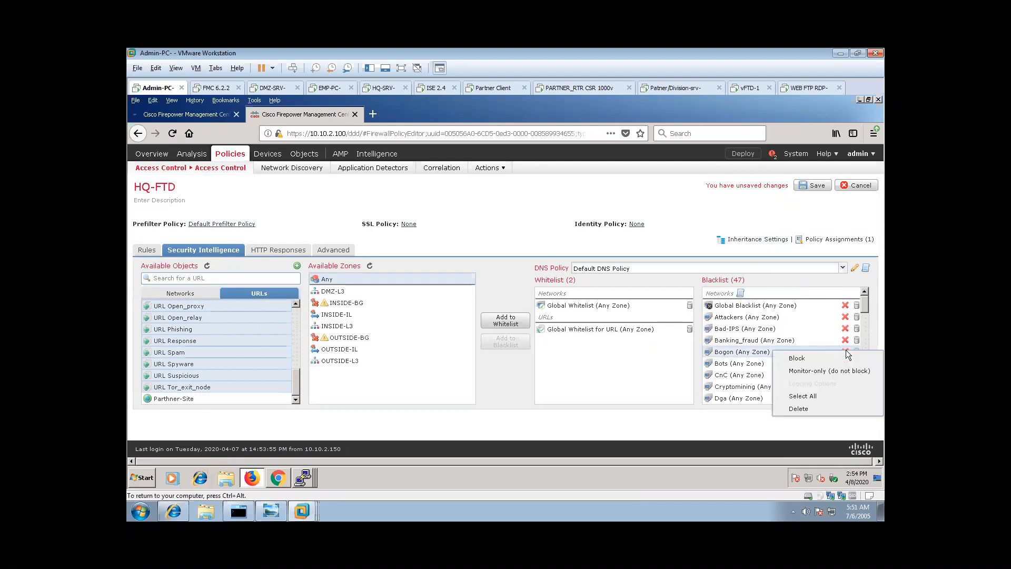
left_click(806, 373)
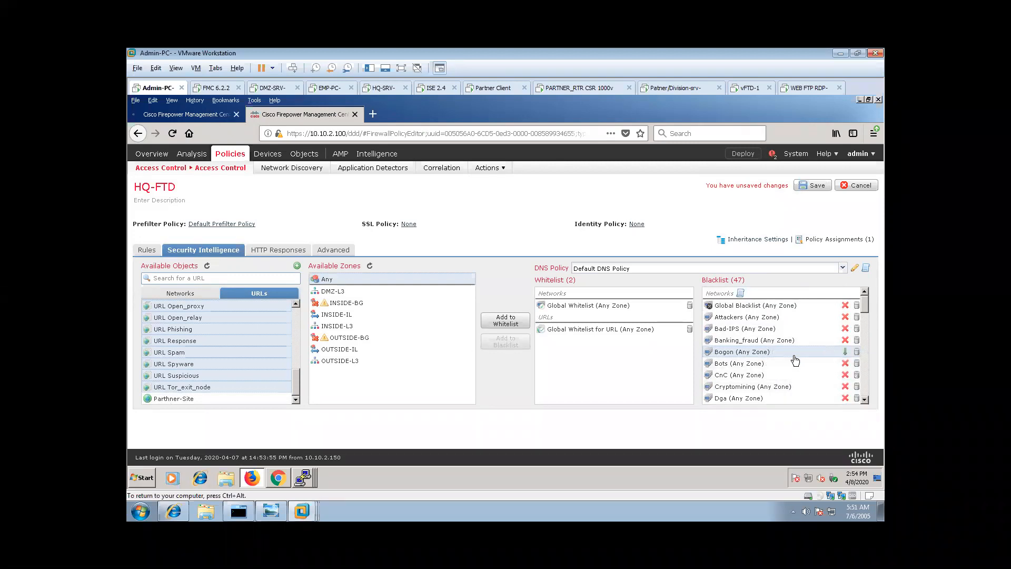
scroll(864, 304, "down", 1)
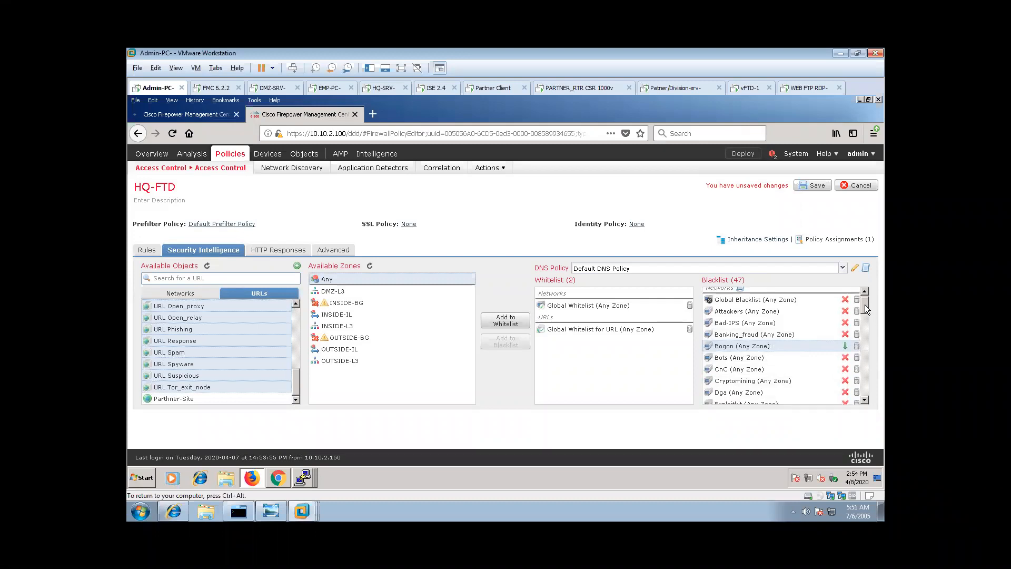
scroll(864, 305, "down", 1)
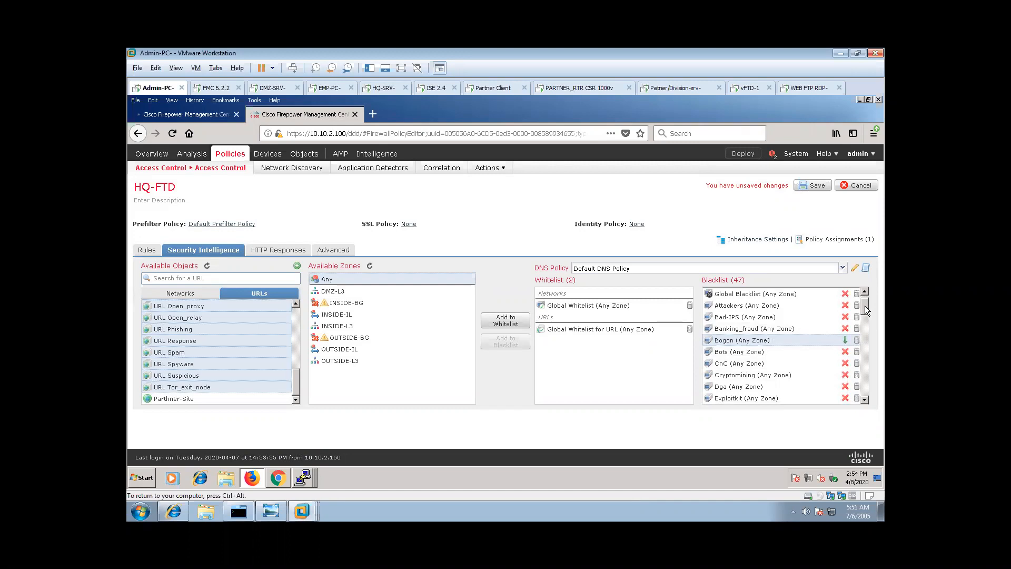
scroll(866, 302, "up", 1)
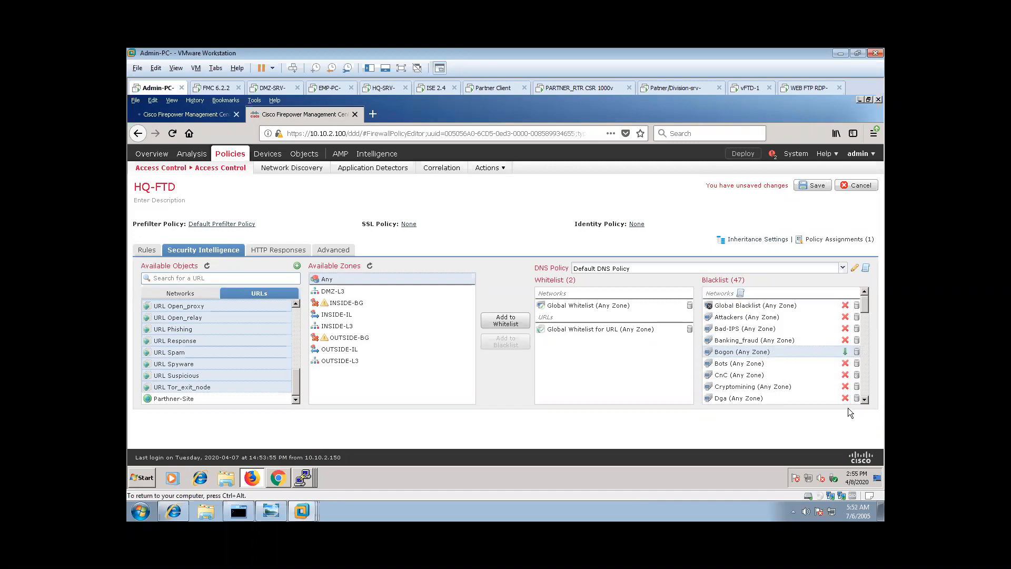
Save the HQ-FTD policy and deploy it to the FTD-HQ device.
left_click(331, 293)
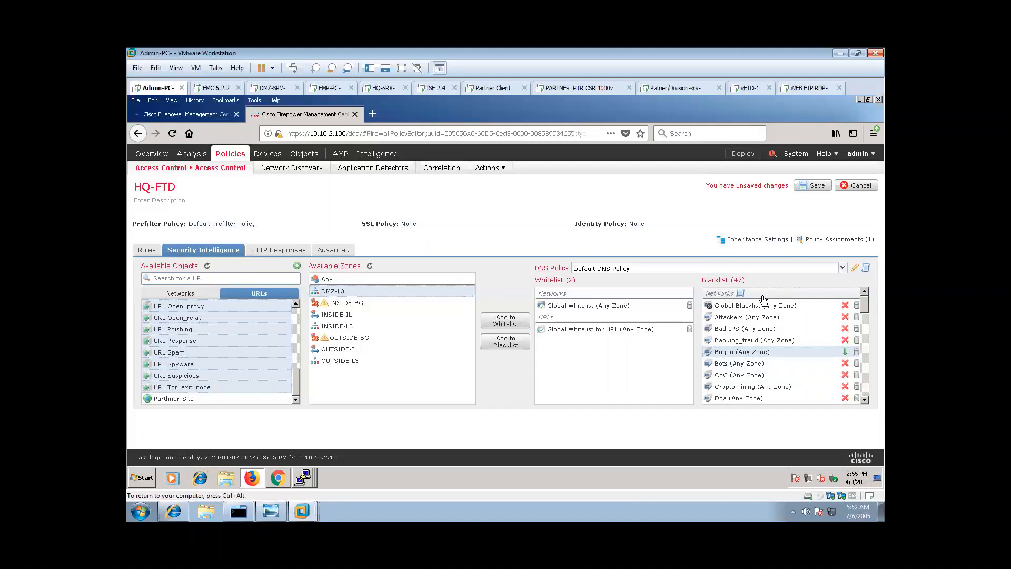
left_click(813, 185)
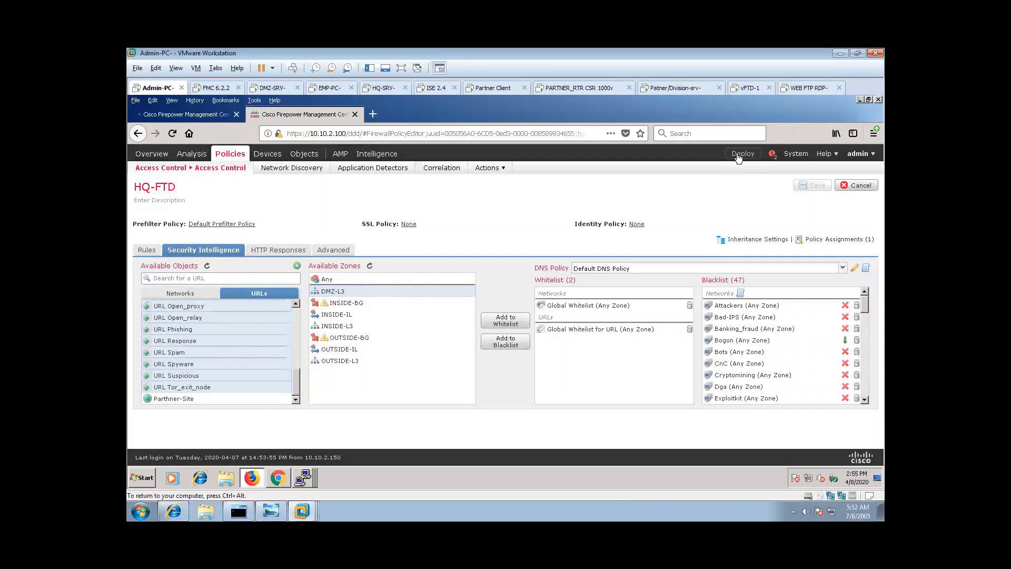
left_click(740, 154)
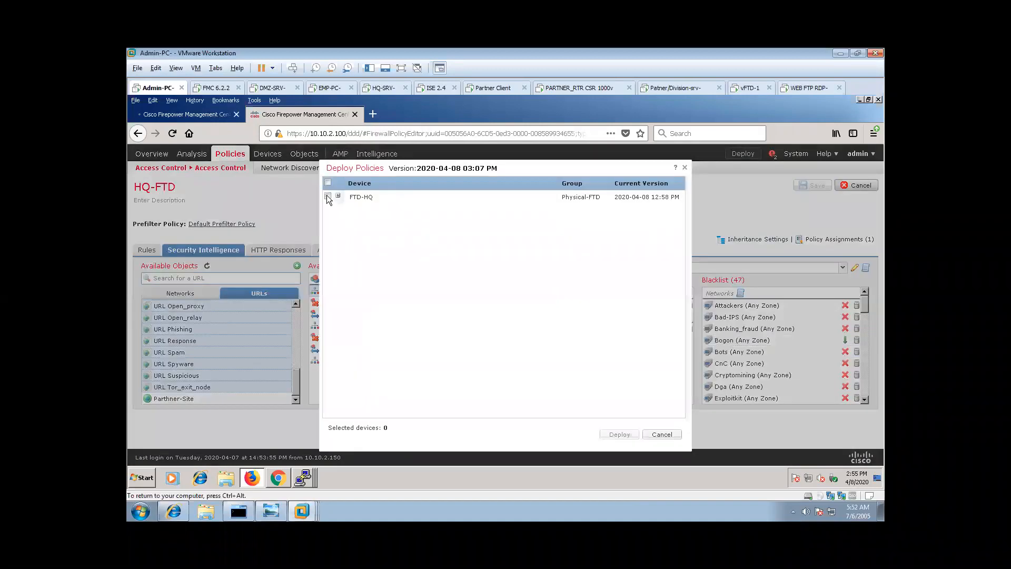
left_click(327, 195)
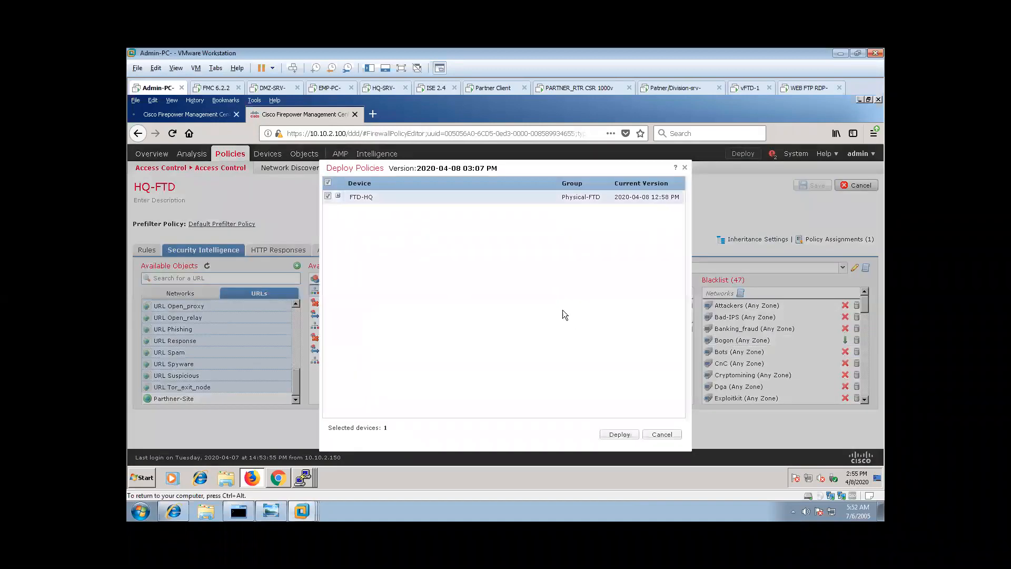
left_click(628, 435)
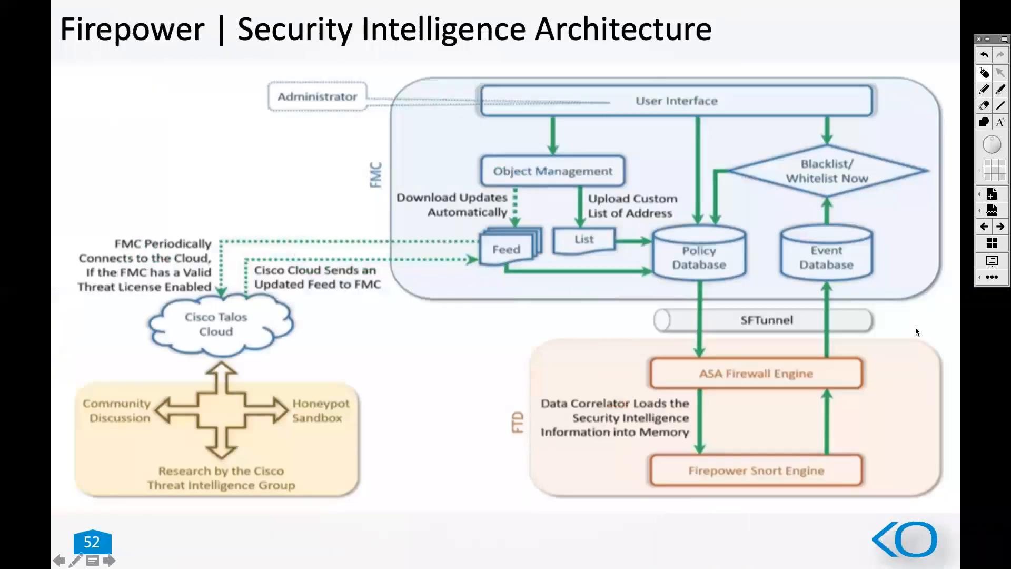
key("ctrl+Left")
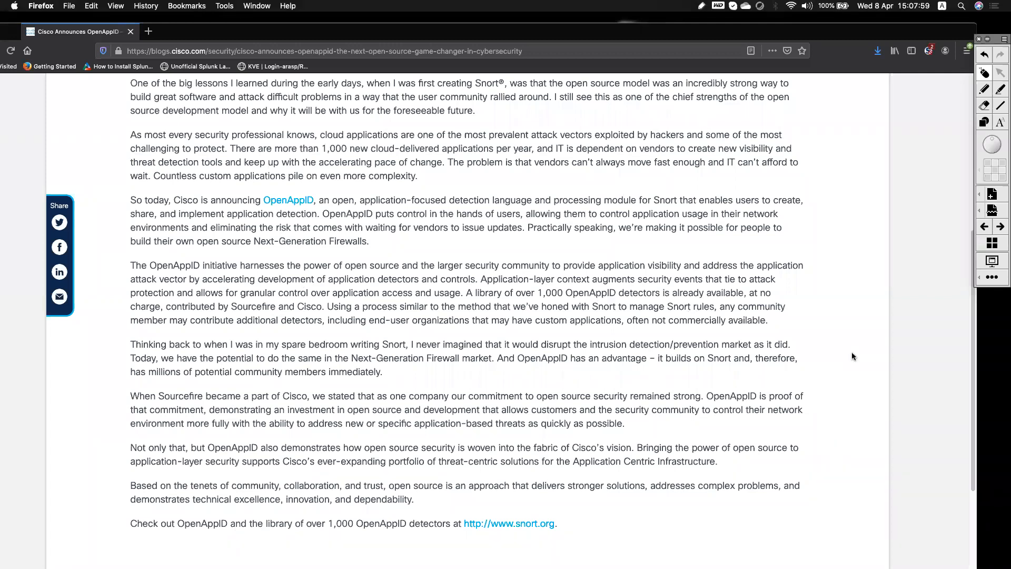
key("ctrl+Right")
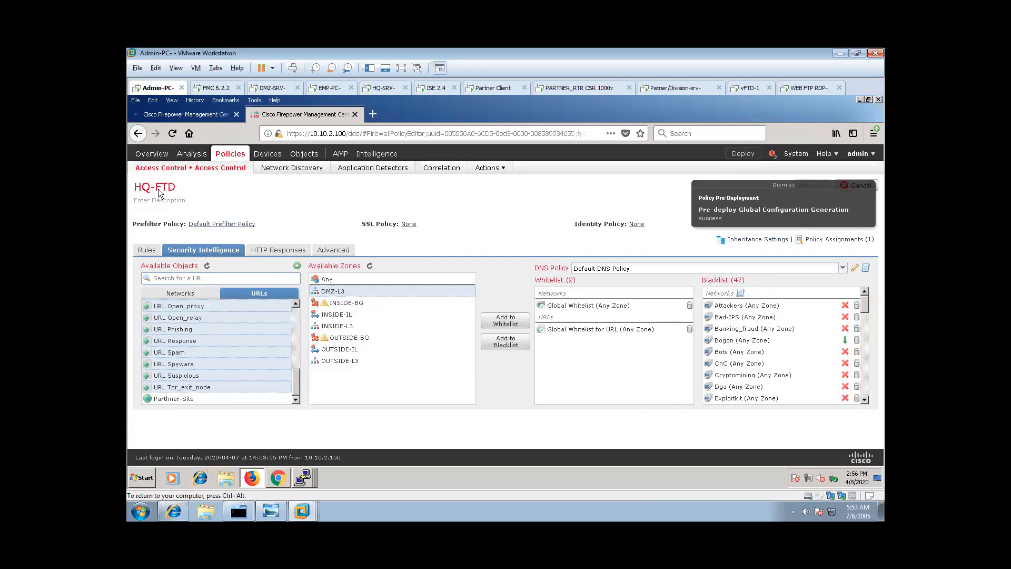
Dismiss the pre-deployment notification and check the progress of the FTD-HQ deployment.
left_click(756, 185)
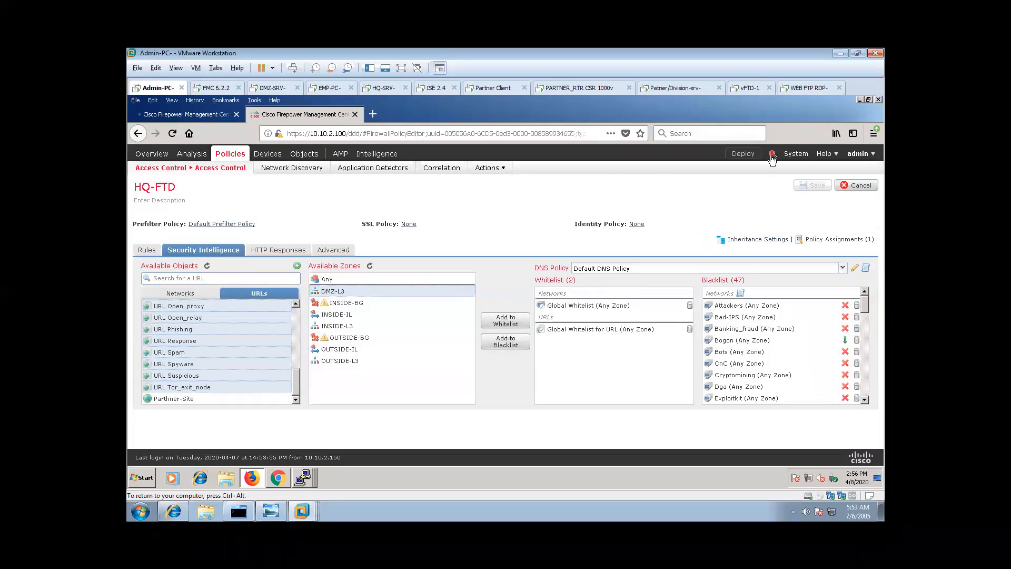
left_click(772, 156)
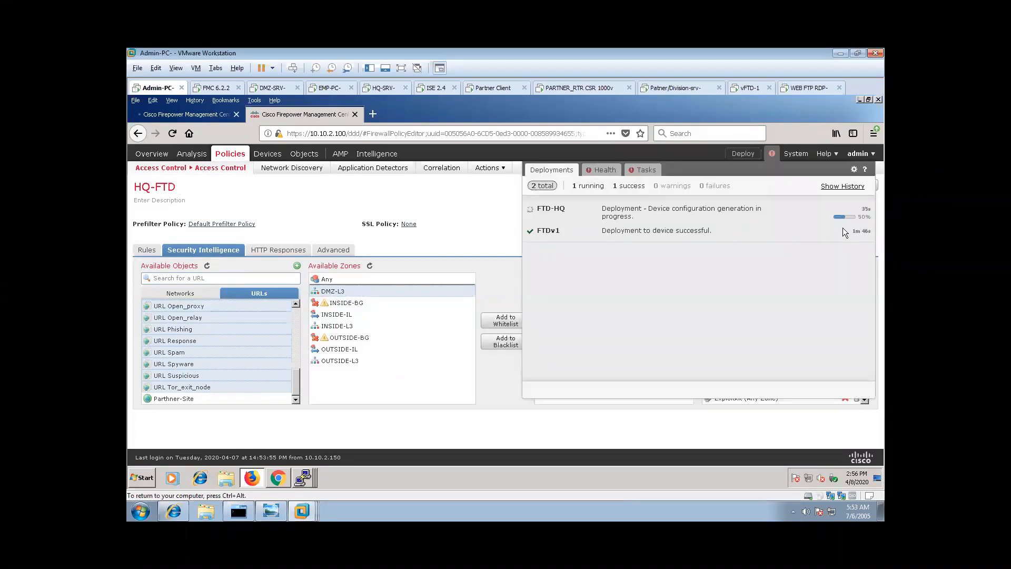
left_click(338, 196)
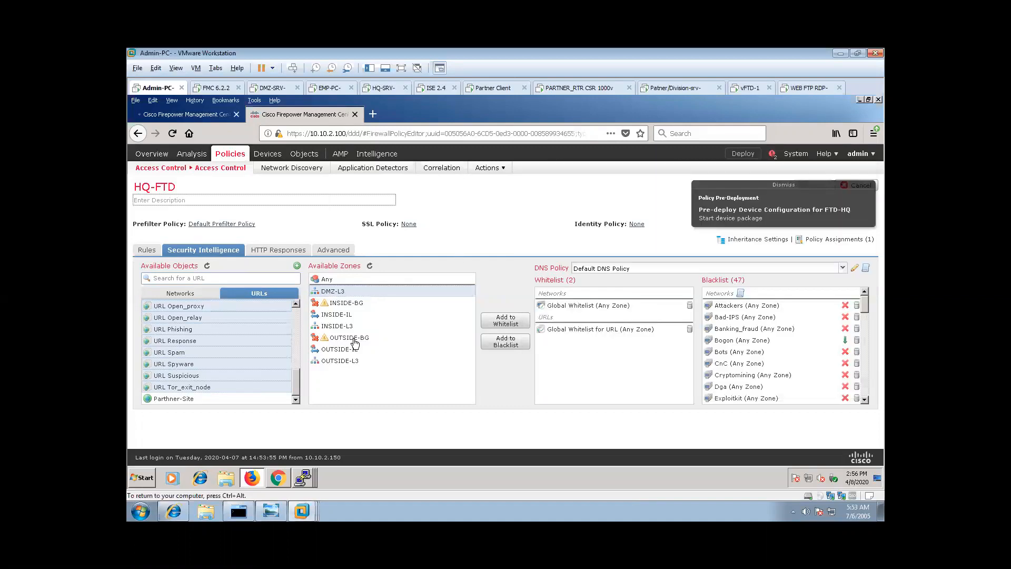
left_click(309, 477)
right_click(310, 478)
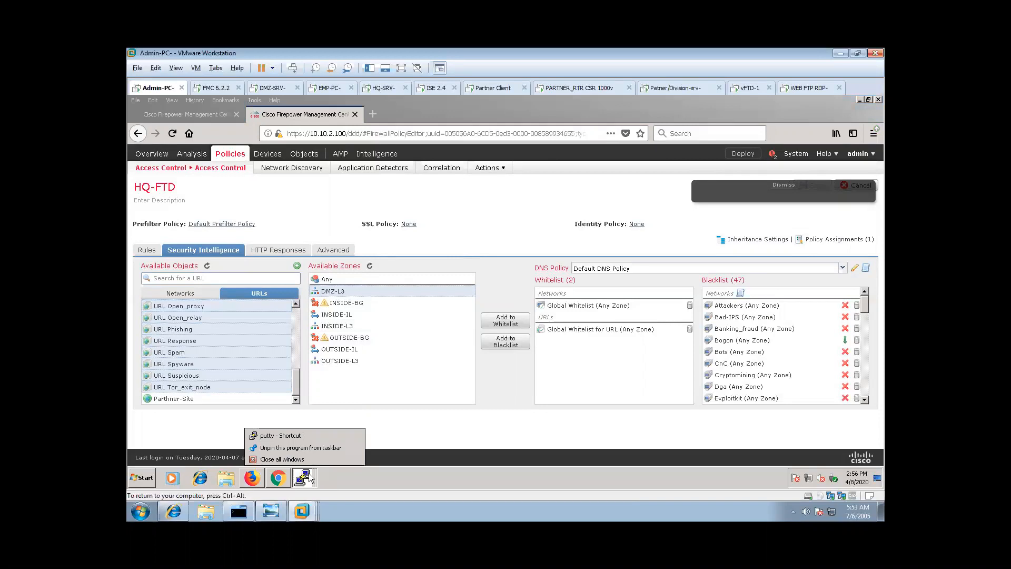
left_click(321, 476)
left_click(305, 477)
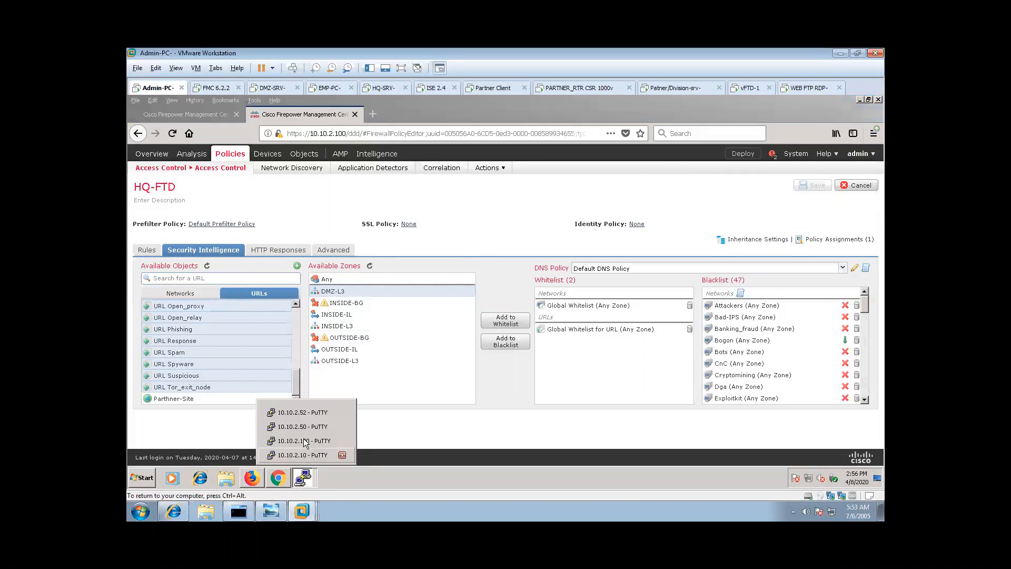
left_click(177, 448)
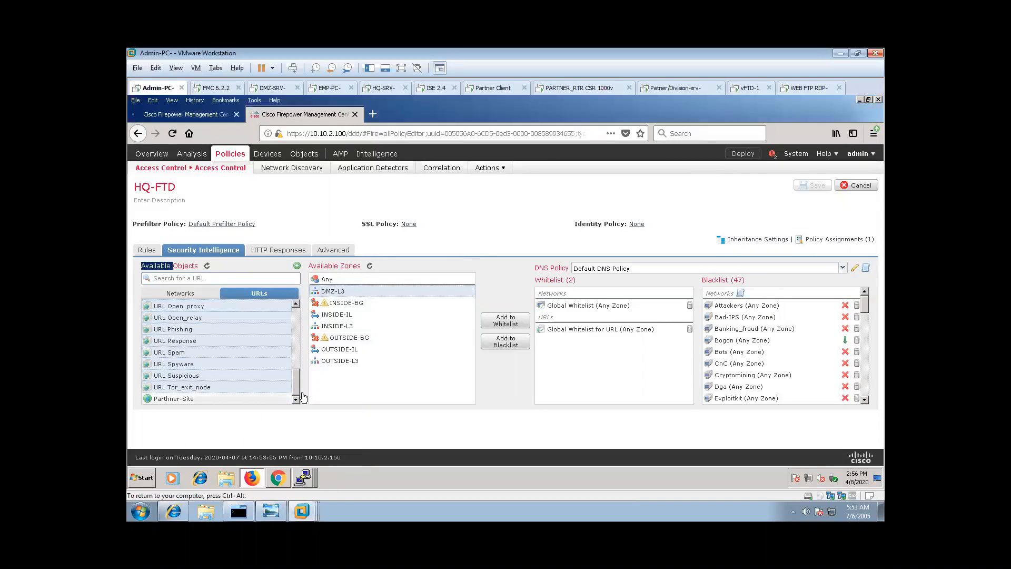
Review the available URL and network objects in the Security Intelligence settings.
left_click_drag(297, 381, 298, 320)
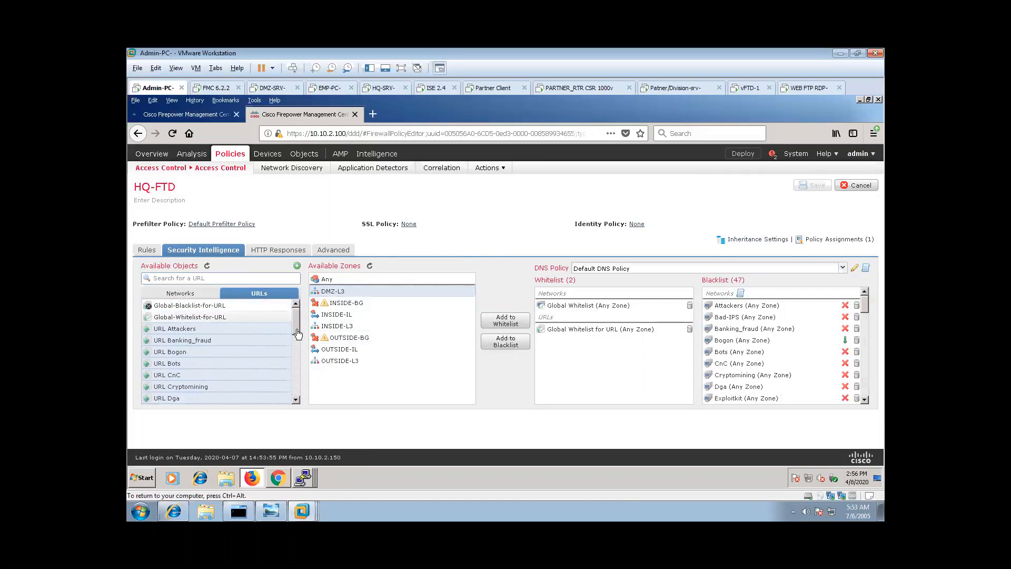
left_click(180, 293)
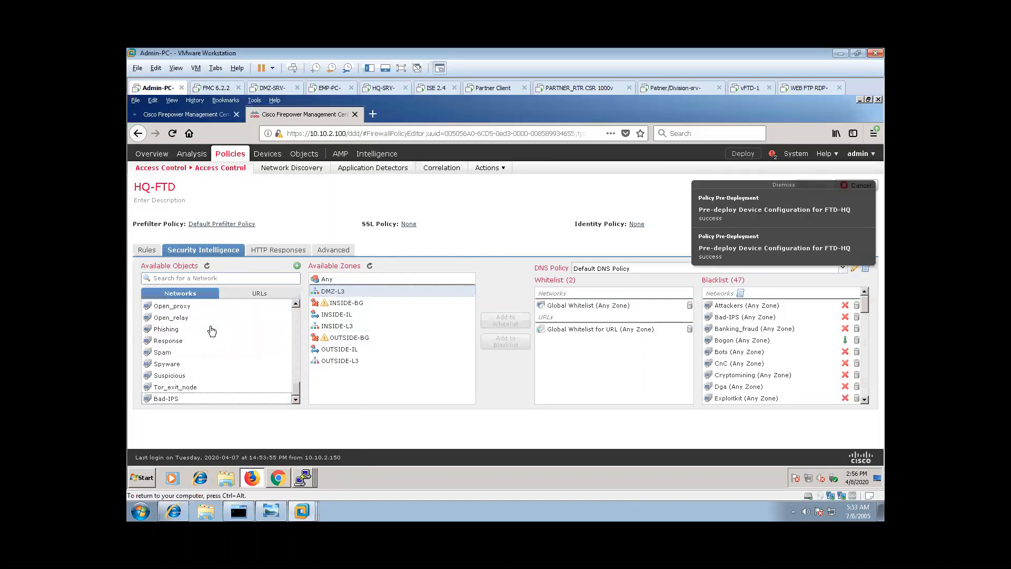
left_click(152, 355)
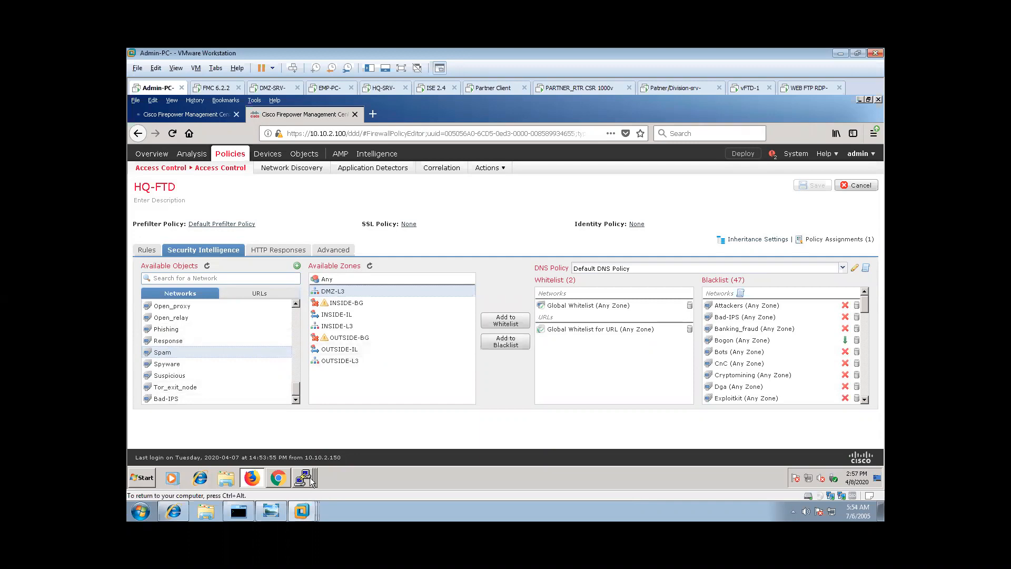
Switch to the 10.10.2.100 PuTTY session and list the downloaded feed files with ls -halp /var/sf/iprep_download/.
mouse_move(311, 480)
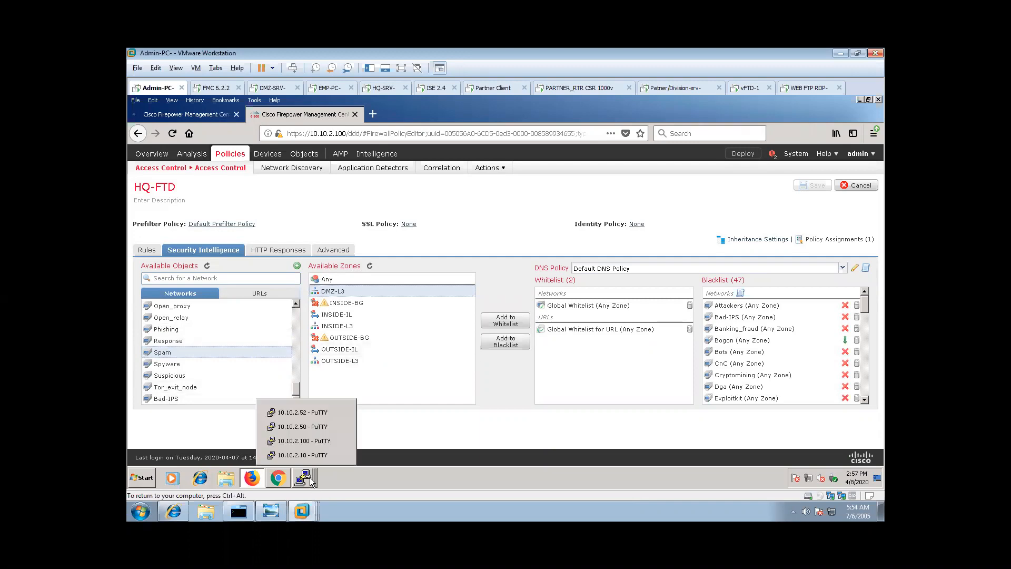
left_click(301, 440)
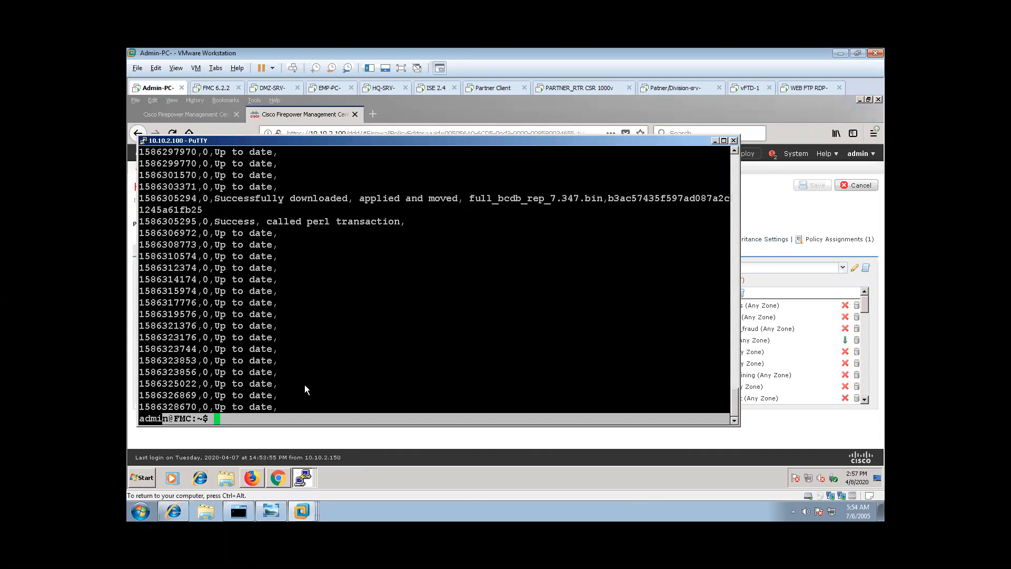
key("Up")
key("Up")
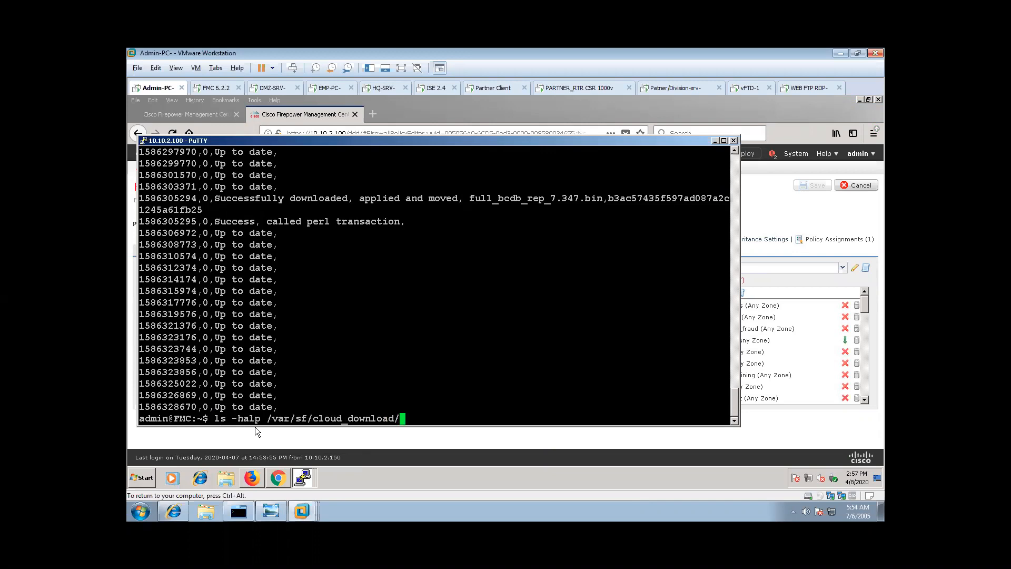
left_click_drag(266, 420, 313, 420)
left_click_drag(400, 420, 337, 420)
left_click(370, 419)
key("BackSpace")
key("BackSpace")
key("BackSpace")
key("BackSpace")
key("BackSpace")
key("BackSpace")
key("BackSpace")
key("BackSpace")
key("BackSpace")
key("BackSpace")
key("BackSpace")
key("BackSpace")
key("BackSpace")
key("BackSpace")
key("BackSpace")
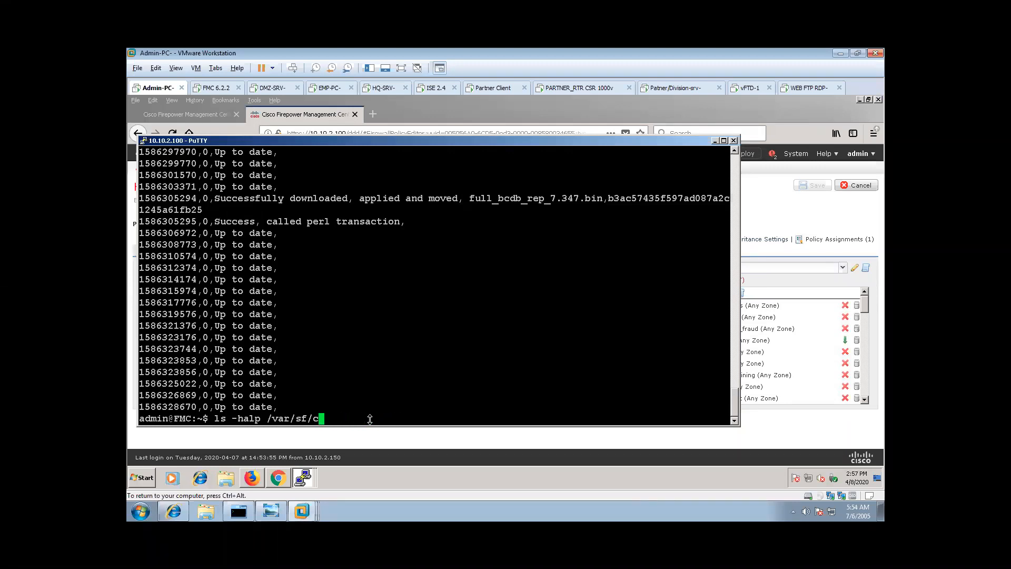
type("ipr")
key("Tab")
key("Return")
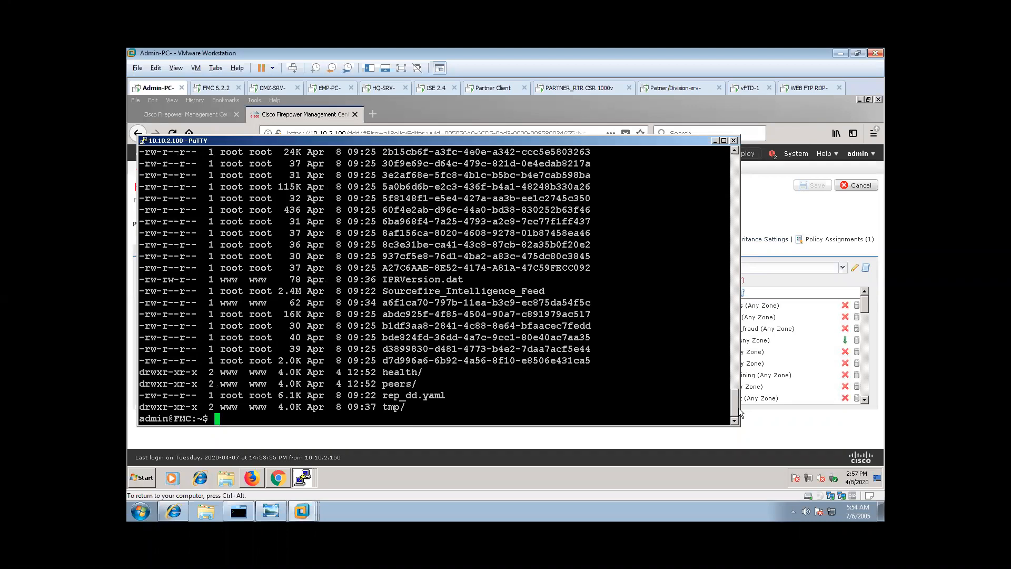
Examine the sizes and names of the feed files in the directory listing, then return to Firefox.
left_click_drag(737, 406, 736, 392)
left_click_drag(383, 233, 589, 235)
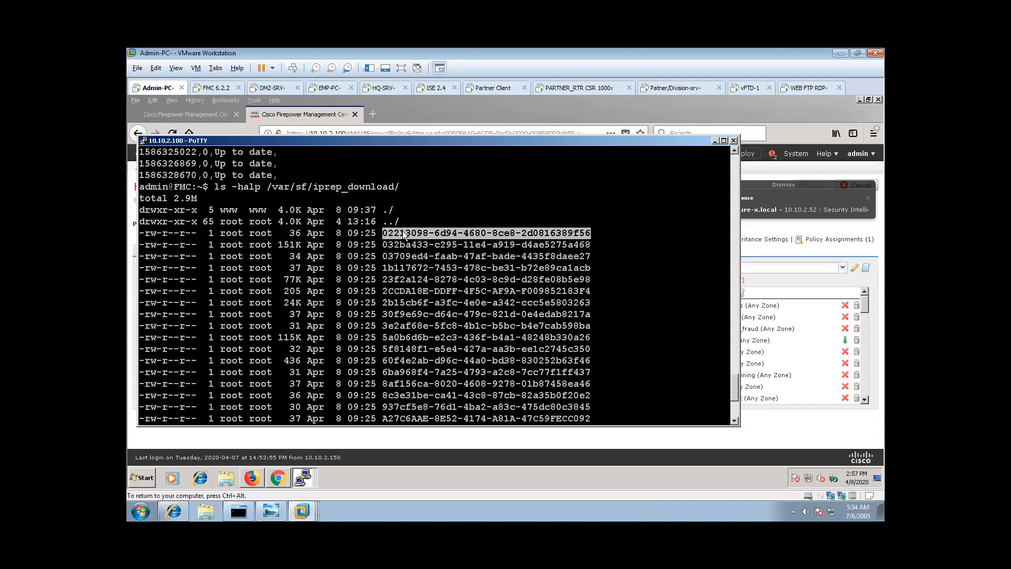
left_click_drag(387, 260, 582, 285)
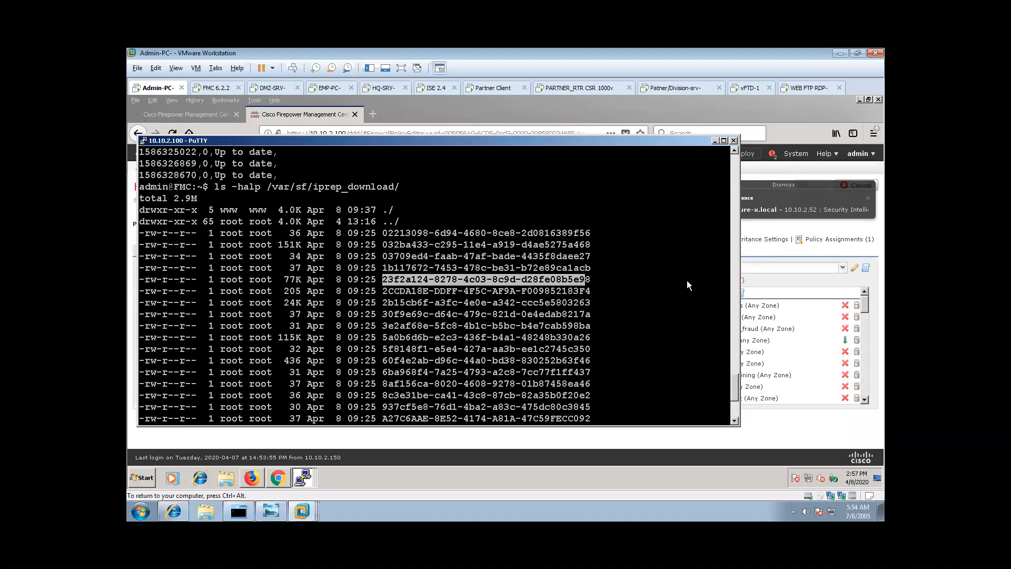
left_click(789, 419)
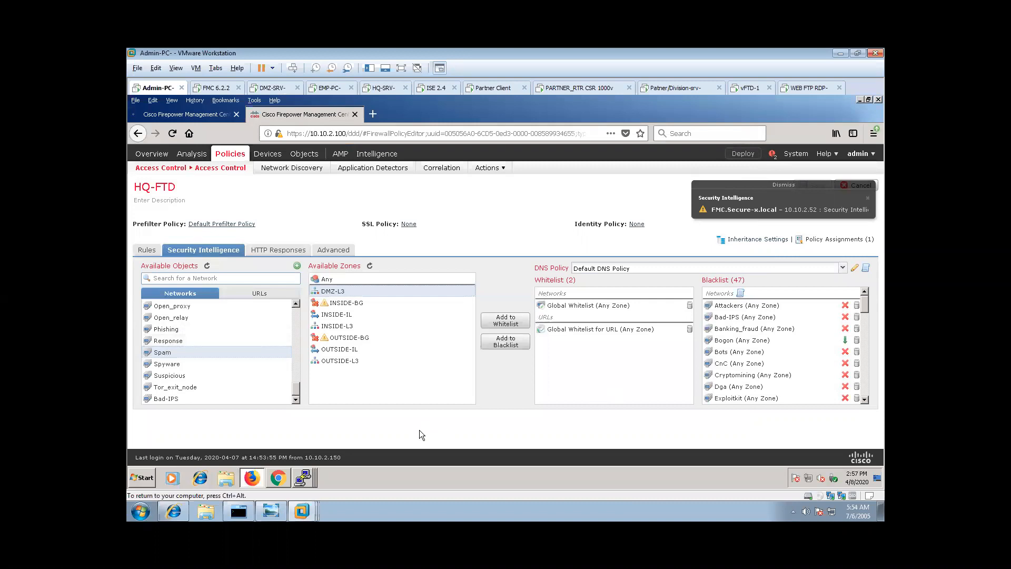
Switch back to the 10.10.2.100 PuTTY session and review the rest of the feed file listing.
left_click(303, 477)
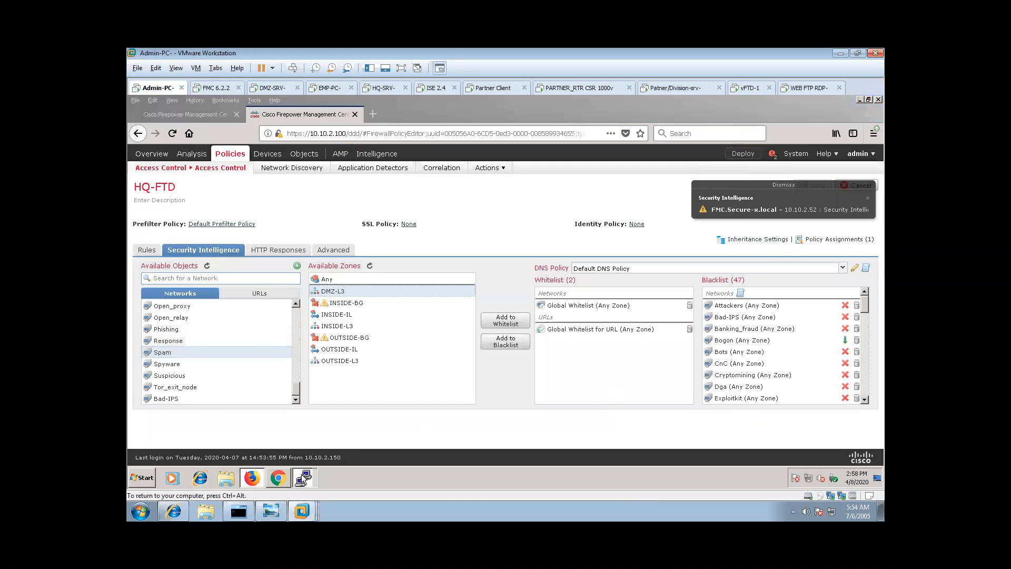
left_click(301, 438)
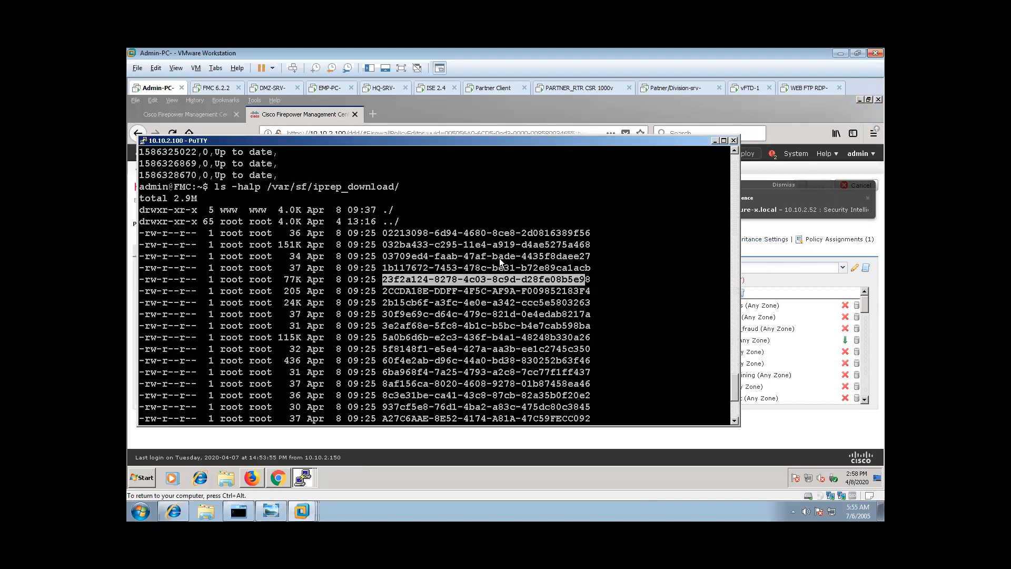
left_click_drag(732, 377, 732, 404)
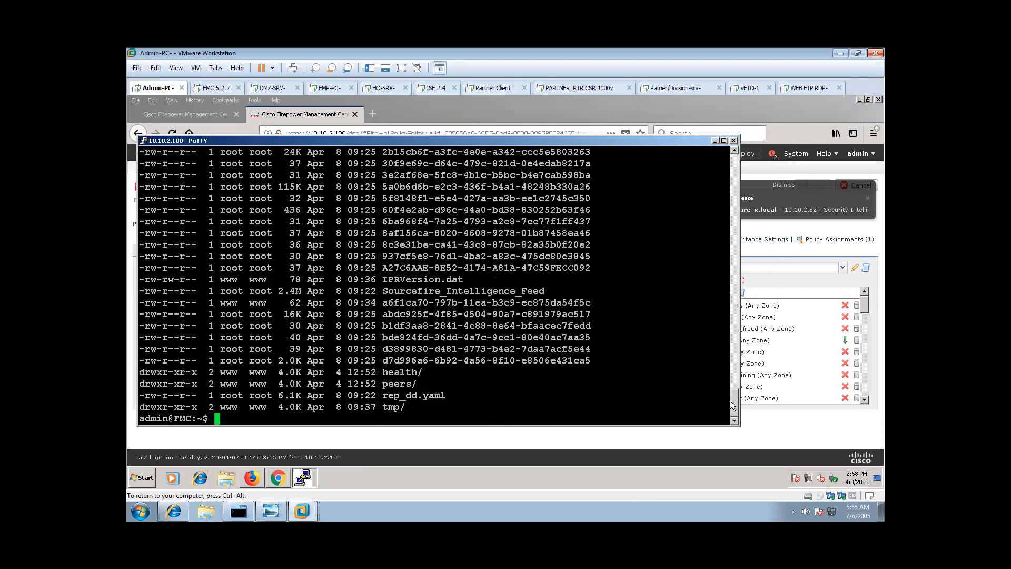
left_click_drag(383, 257, 591, 257)
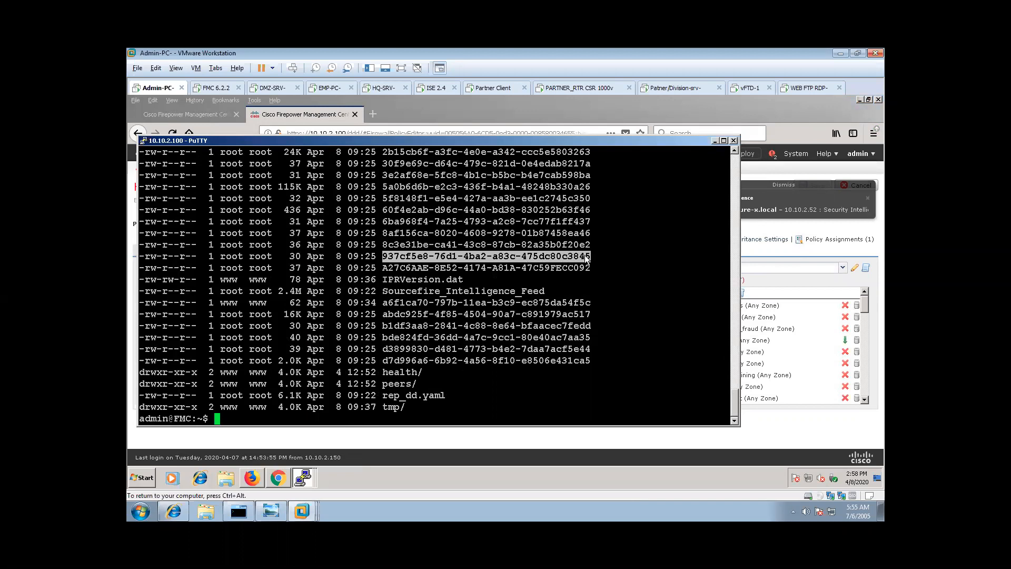
left_click(486, 311)
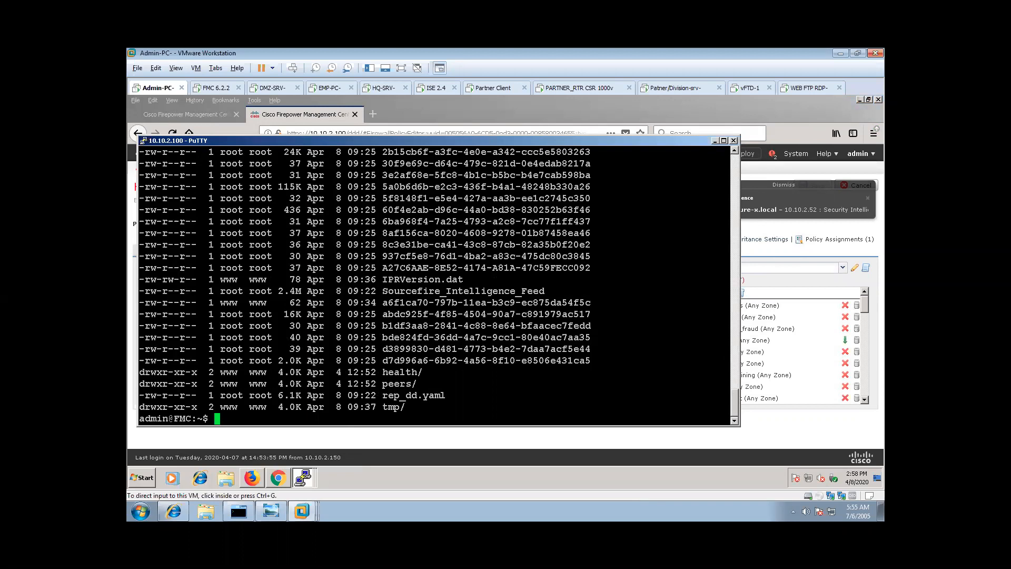
type("head")
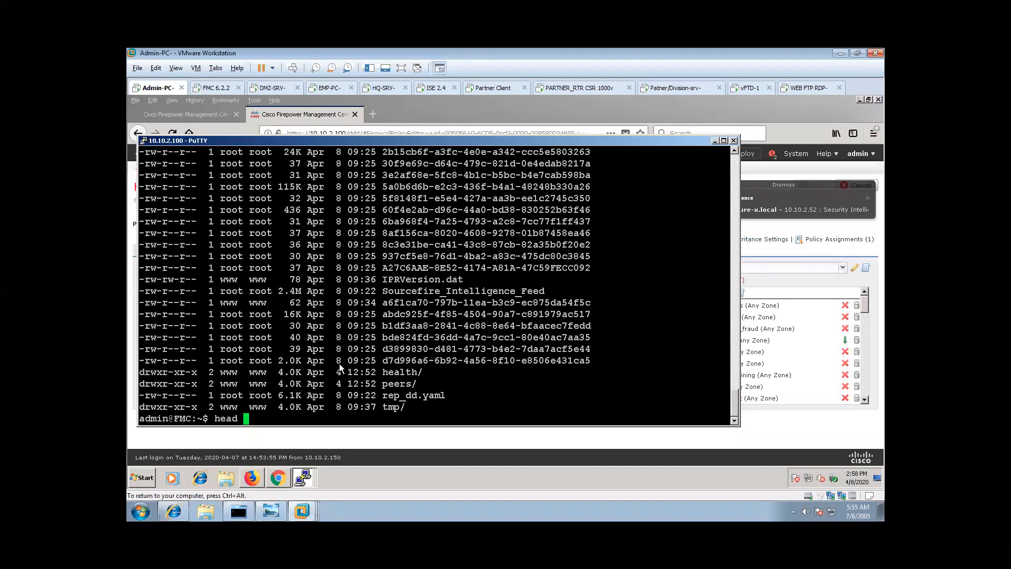
double_click(457, 236)
right_click(457, 237)
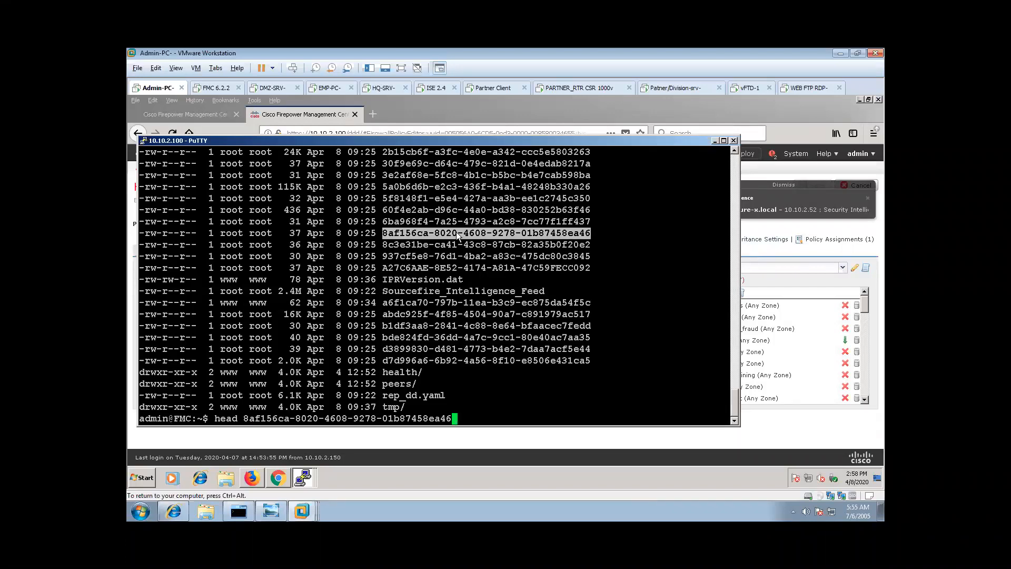
key("Return")
key("Up")
key("Left")
key("Left")
key("Left")
key("Left")
key("Left")
key("Left")
key("Left")
key("Left")
key("Left")
key("Left")
key("Left")
key("Left")
key("Left")
key("Left")
key("Left")
key("Left")
key("Left")
key("Left")
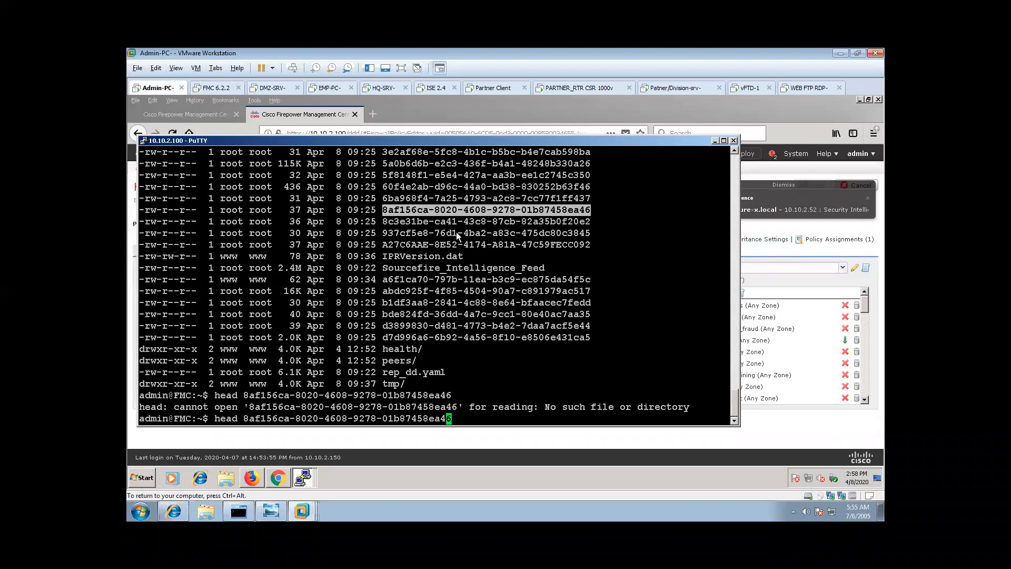
key("Down")
type("cd")
Change the working directory to /var/sf/iprep_download/ and list its files with ls.
key("Up")
key("Up")
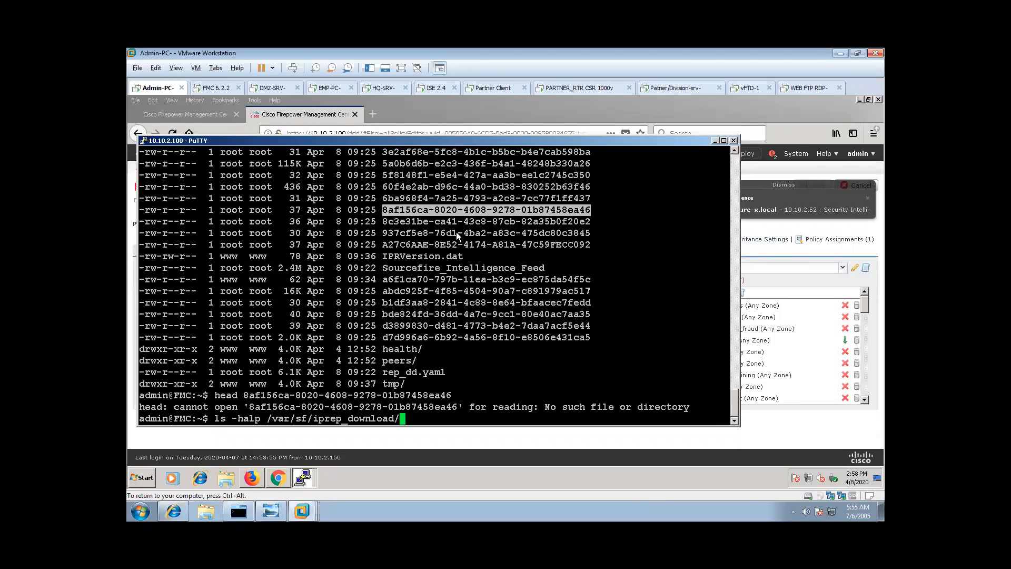
key("Left")
key("Left")
key("Left")
key("Left")
key("Left")
key("Left")
key("Left")
key("Left")
key("Left")
key("Left")
key("Left")
key("Left")
key("Left")
key("Left")
key("Left")
key("Left")
key("Left")
key("Left")
key("Left")
key("Left")
key("BackSpace")
key("BackSpace")
key("BackSpace")
key("BackSpace")
key("BackSpace")
key("BackSpace")
key("BackSpace")
key("BackSpace")
key("BackSpace")
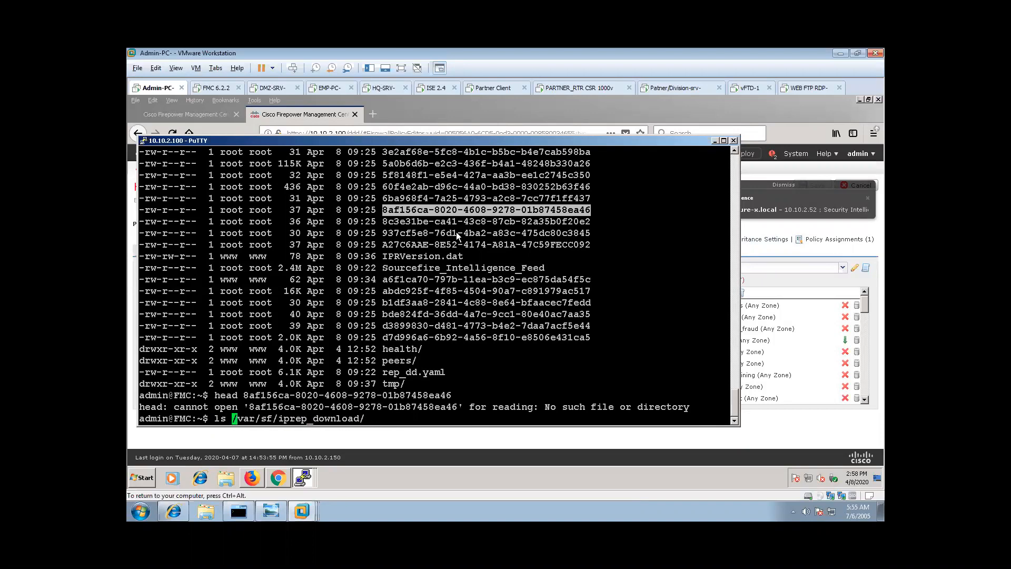
type("cd")
key("Return")
type("ls")
key("Return")
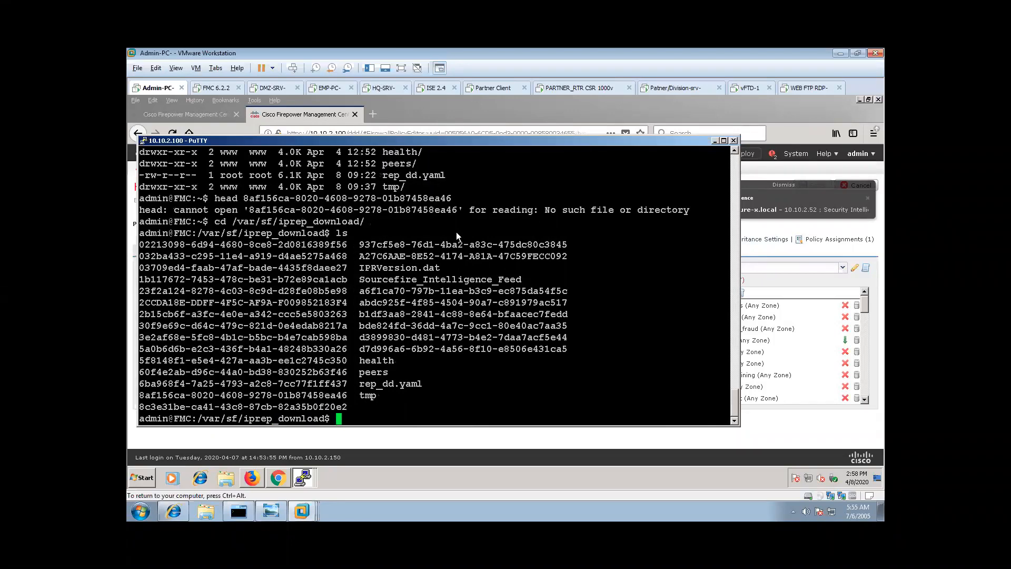
Display the first lines of feed file abdc925f-4f85-4504-90a7-c891979ac517 with head.
key("Up")
key("Up")
key("Up")
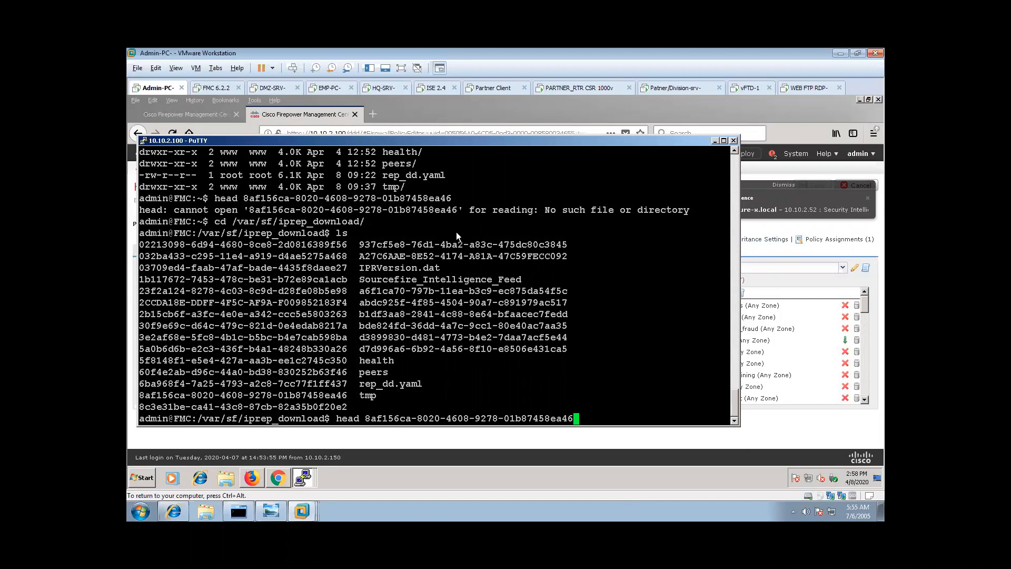
key("BackSpace")
key("BackSpace")
key("BackSpace")
key("BackSpace")
key("BackSpace")
key("BackSpace")
key("BackSpace")
key("BackSpace")
key("BackSpace")
key("BackSpace")
key("BackSpace")
key("BackSpace")
key("BackSpace")
key("BackSpace")
key("BackSpace")
key("BackSpace")
key("BackSpace")
key("BackSpace")
key("BackSpace")
key("BackSpace")
key("BackSpace")
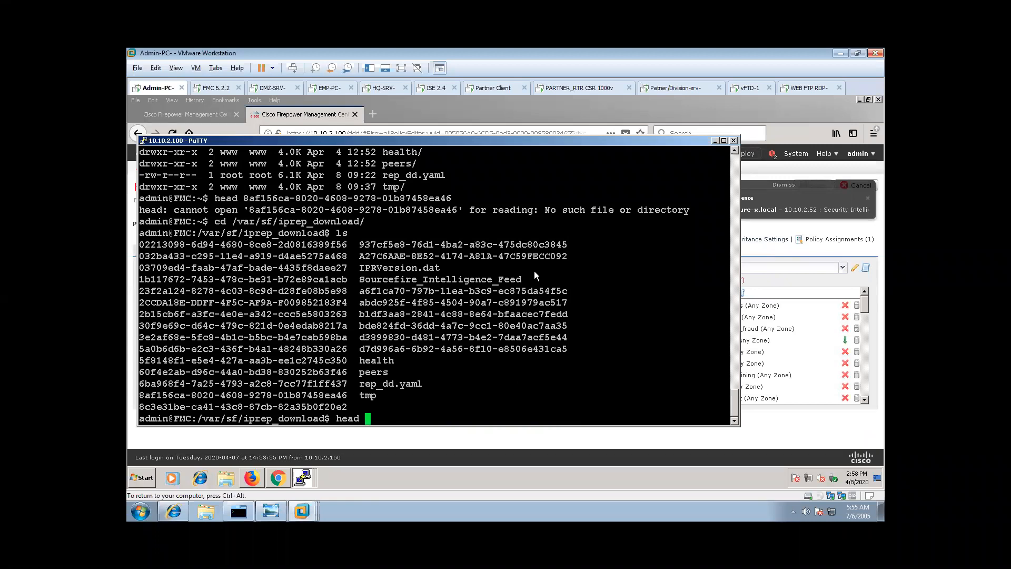
double_click(490, 301)
right_click(500, 295)
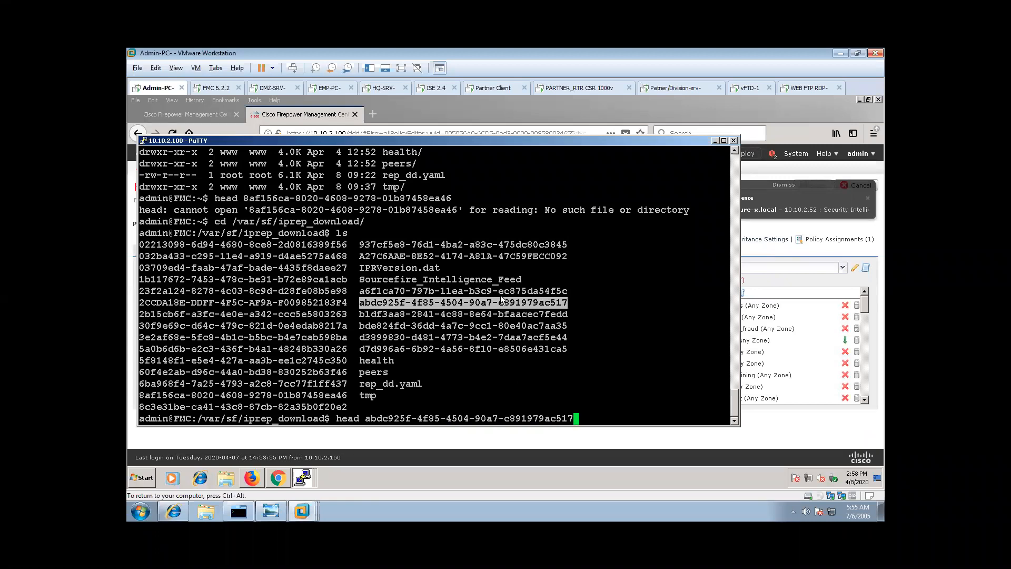
key("Return")
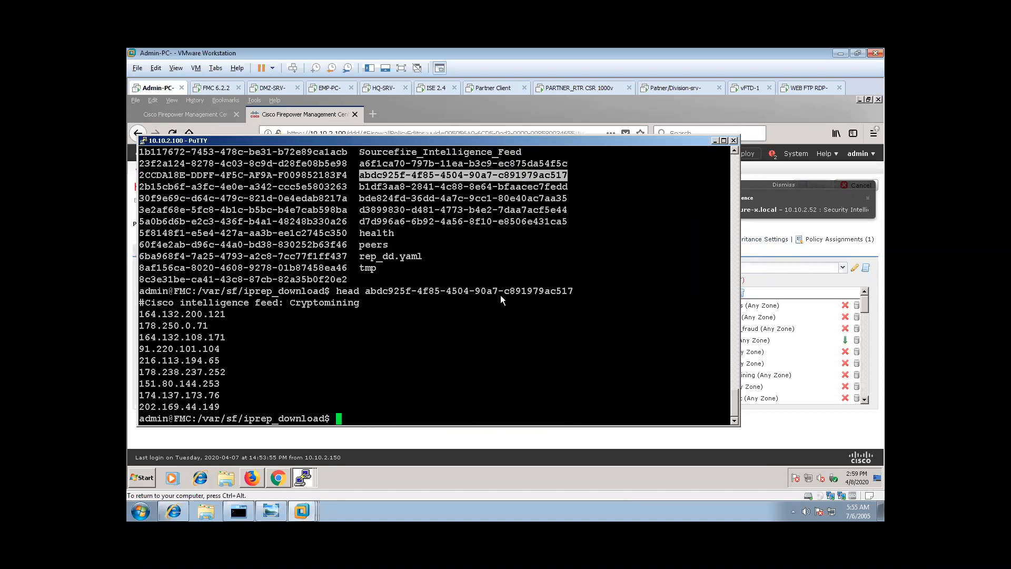
Examine the feed category in the header line and the IP addresses listed beneath it.
left_click_drag(289, 303, 362, 305)
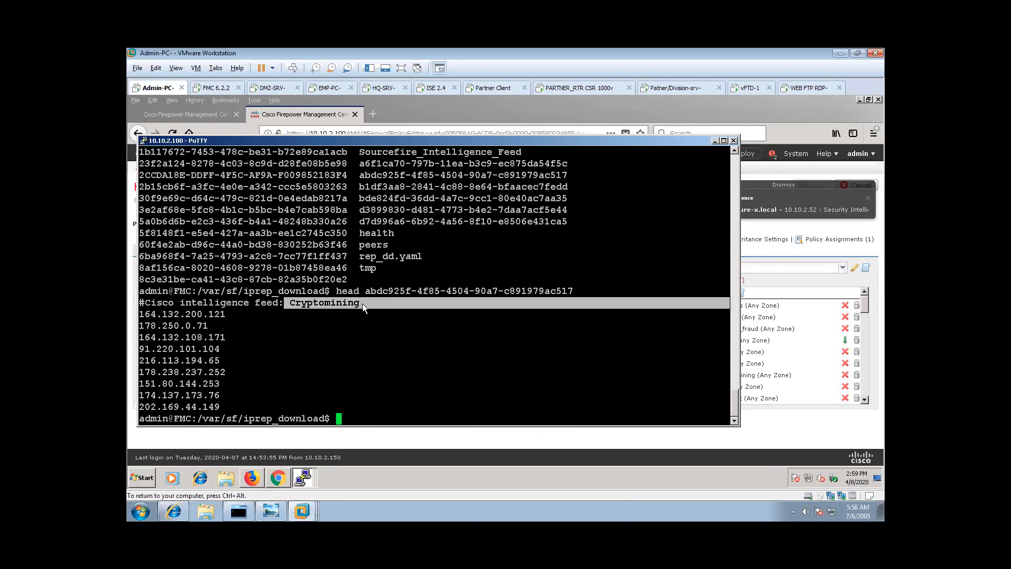
left_click(351, 308)
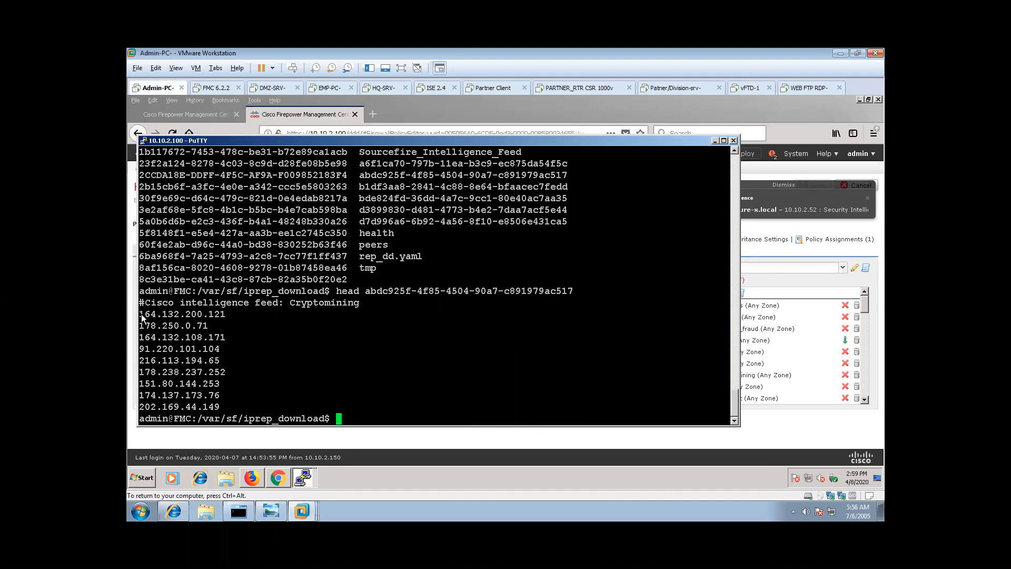
left_click_drag(140, 314, 260, 409)
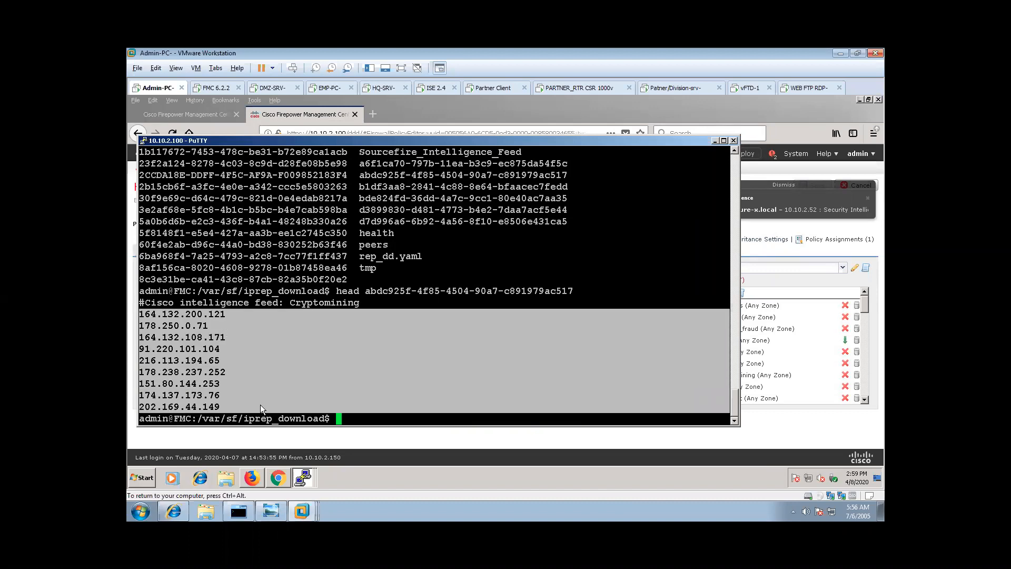
left_click(261, 405)
Recall the last head command and start removing its file name.
key("Up")
key("BackSpace")
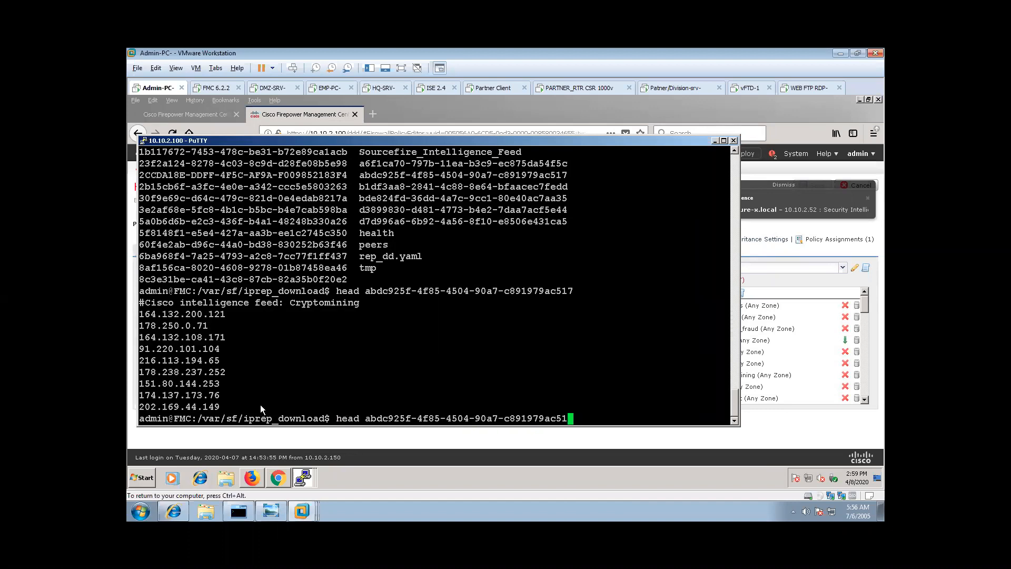